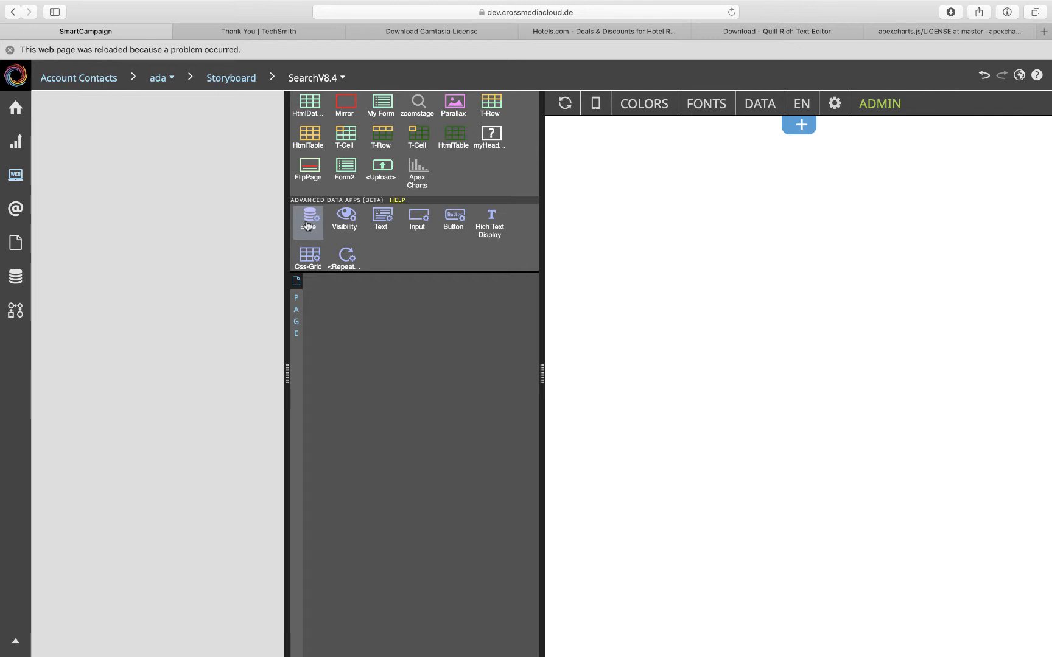
# Step: Add a Base to the empty page and place an Input and a Repeater inside it
pyautogui.moveTo(307, 225); pyautogui.dragTo(329, 308)
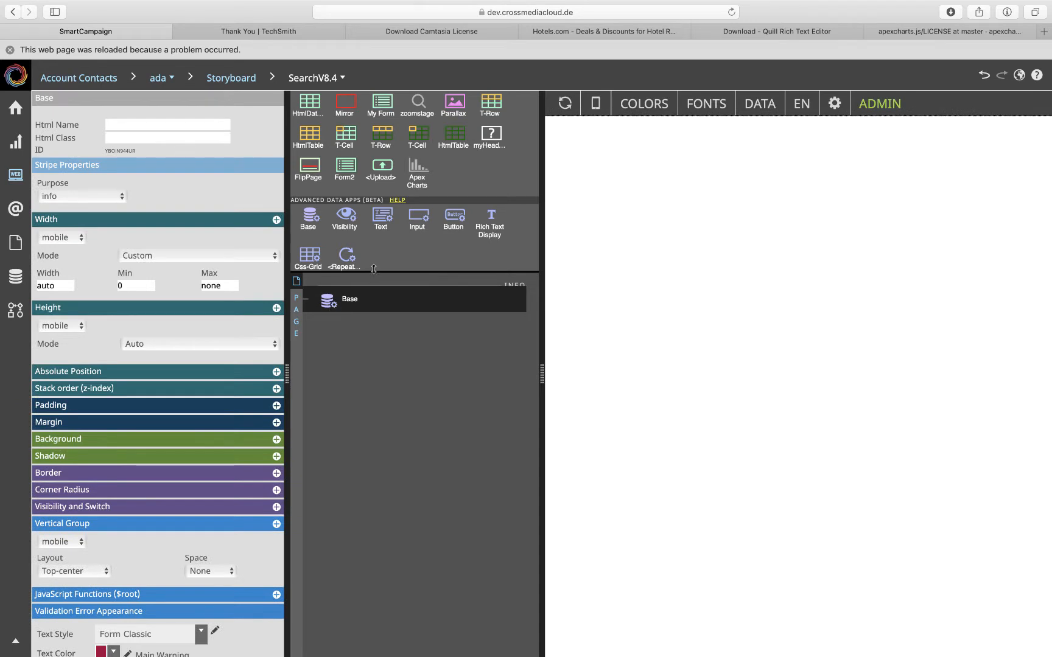
pyautogui.moveTo(418, 219); pyautogui.dragTo(329, 309)
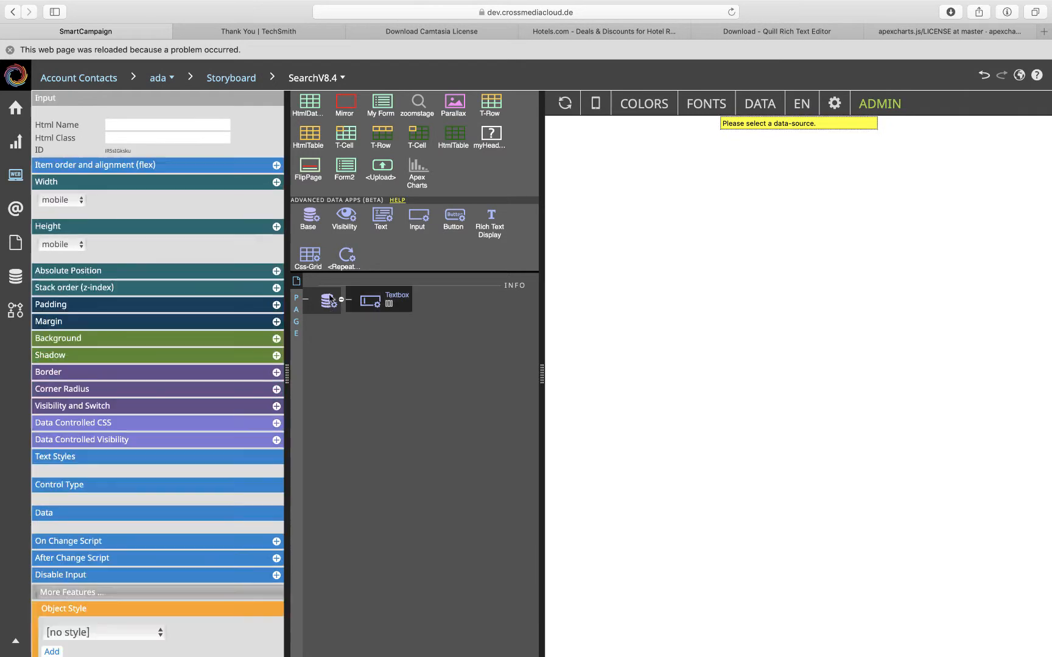
pyautogui.moveTo(345, 255); pyautogui.dragTo(368, 319)
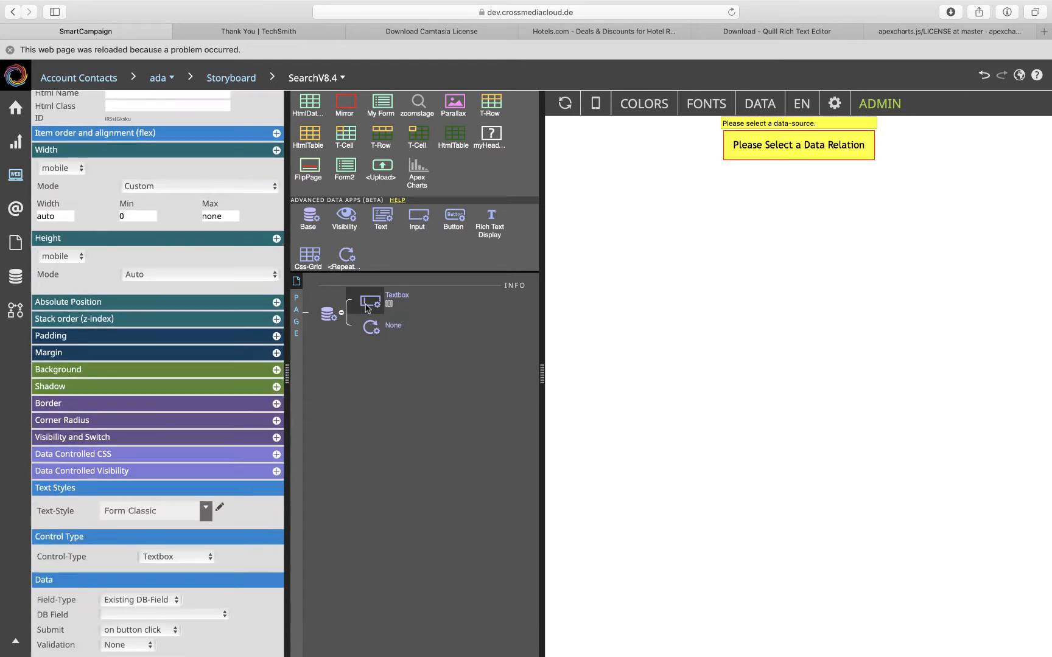
# Step: Set the repeater's data relation to EventSessions
pyautogui.scroll(-10, 229, 435)
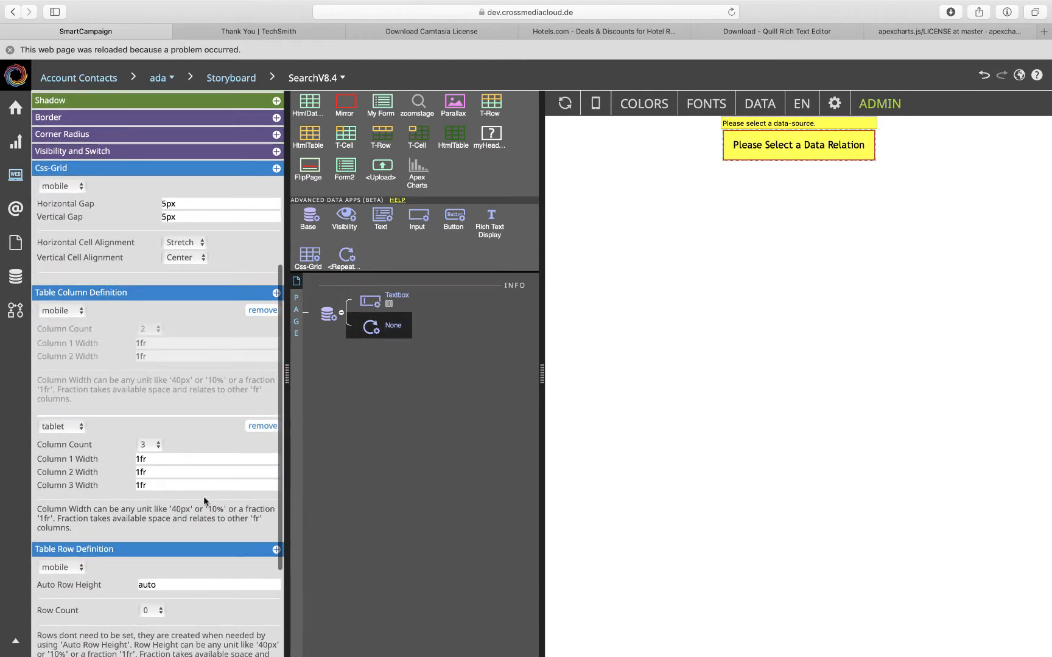
pyautogui.scroll(-3, 191, 572)
pyautogui.click(190, 624)
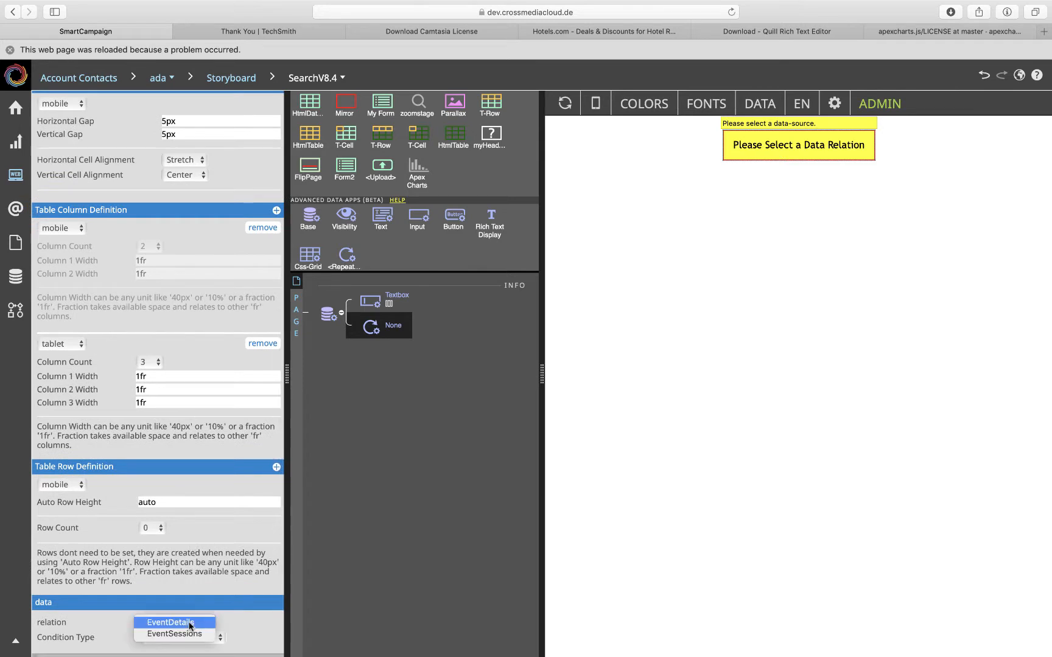
pyautogui.click(189, 634)
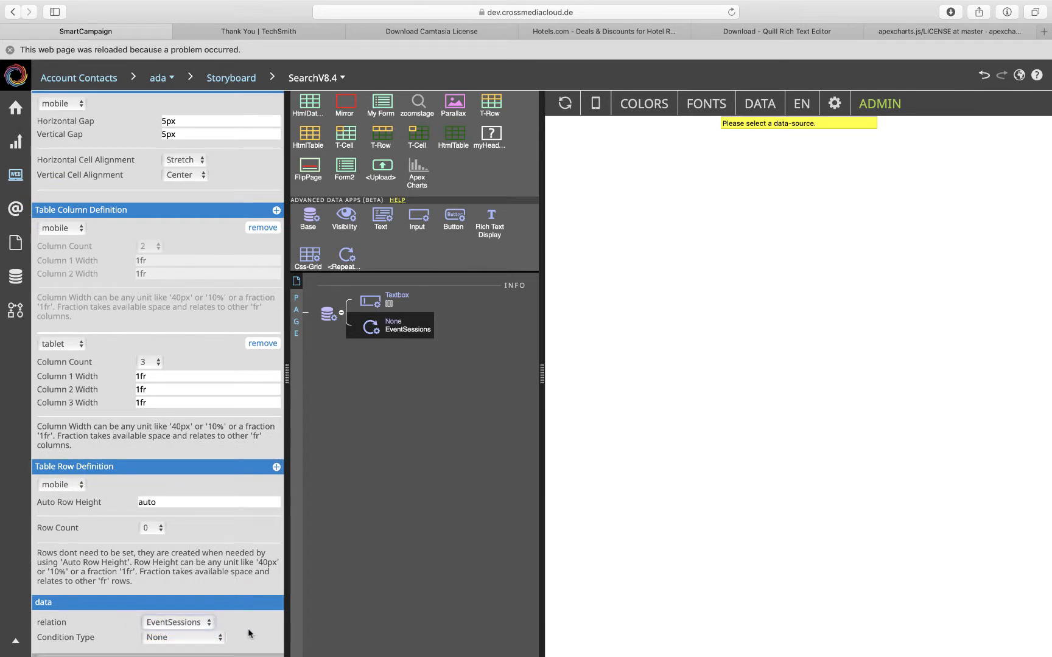
pyautogui.click(414, 426)
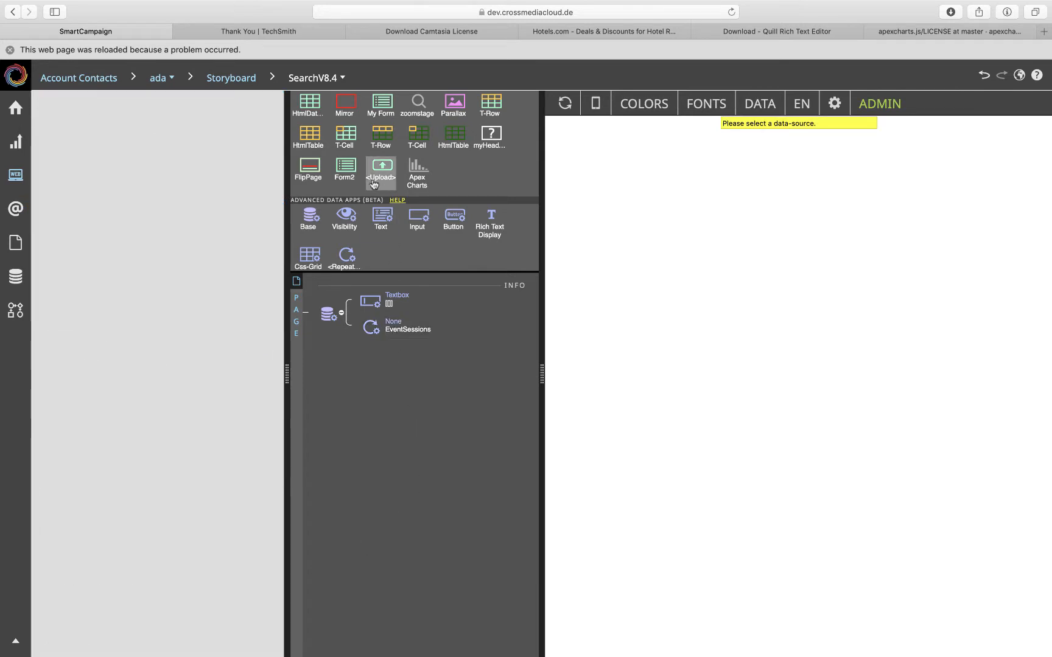
# Step: Insert a Text element inside the EventSessions repeater and set its data text binding to Title() + Category()
pyautogui.moveTo(371, 215); pyautogui.dragTo(404, 365)
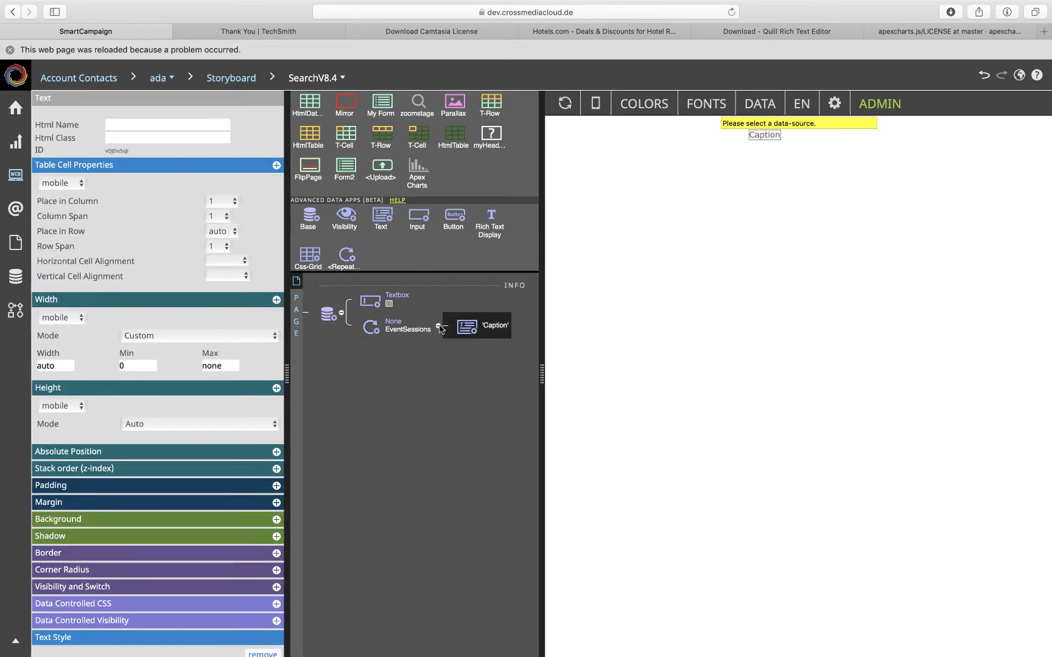
pyautogui.scroll(-10, 151, 433)
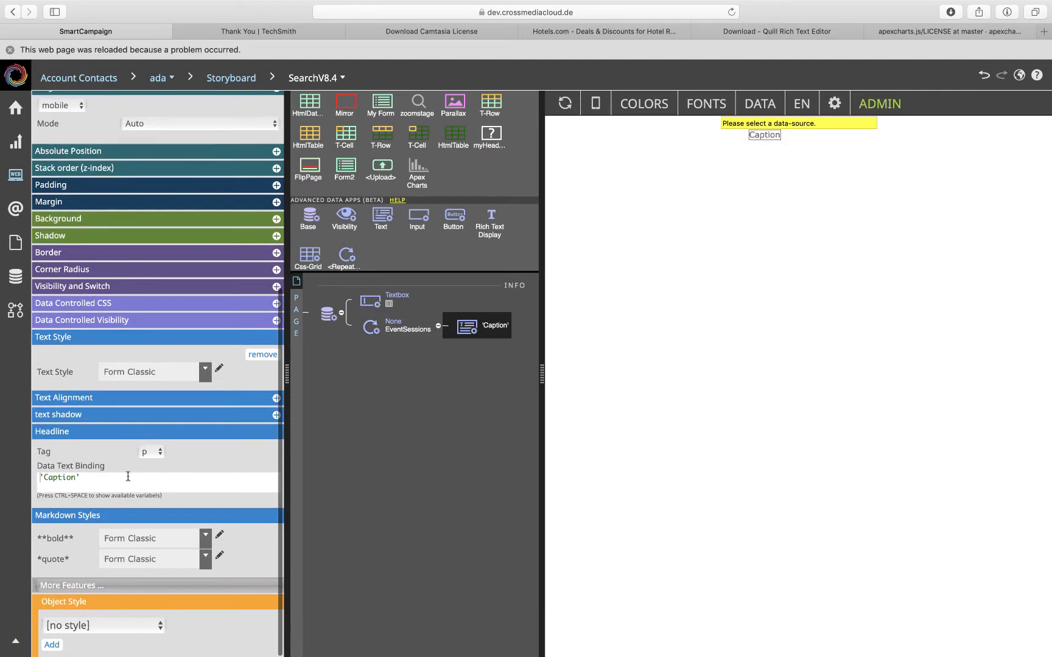
pyautogui.click(128, 477)
pyautogui.press('BackSpace')
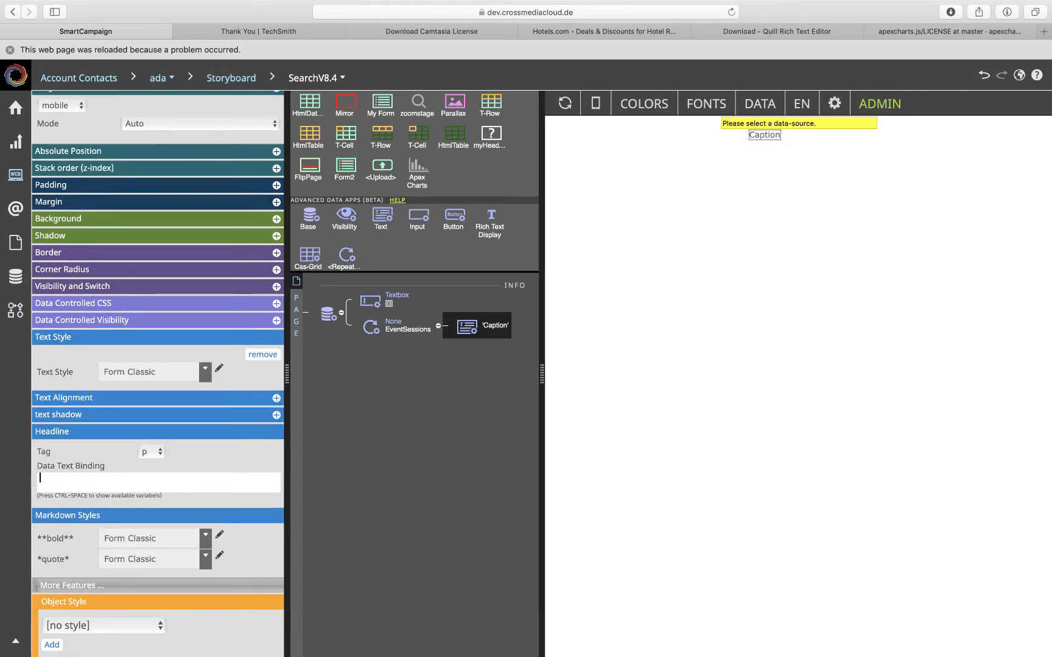
pyautogui.hotkey('ctrl', 'space')
pyautogui.write('Ti')
pyautogui.press('Return')
pyautogui.write('+ cto')
pyautogui.press('BackSpace')
pyautogui.press('BackSpace')
pyautogui.press('BackSpace')
pyautogui.write('Ca')
pyautogui.press('Return')
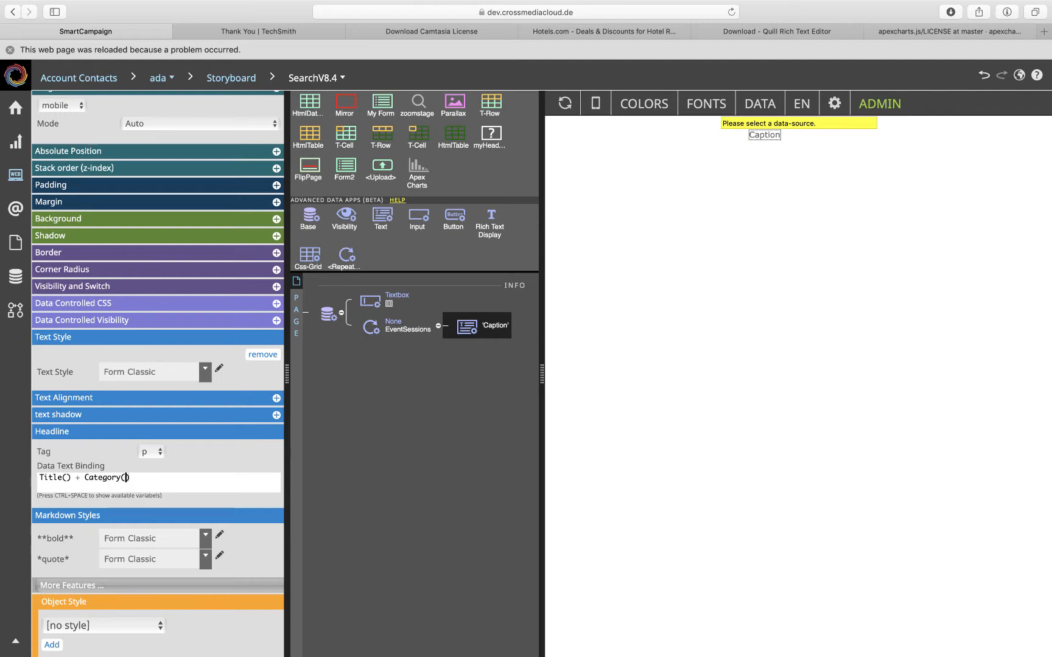
# Step: Change the text binding to "**" + Title() + "** " + Category() and turn on the live data preview
pyautogui.click(41, 478)
pyautogui.write('"**" ')
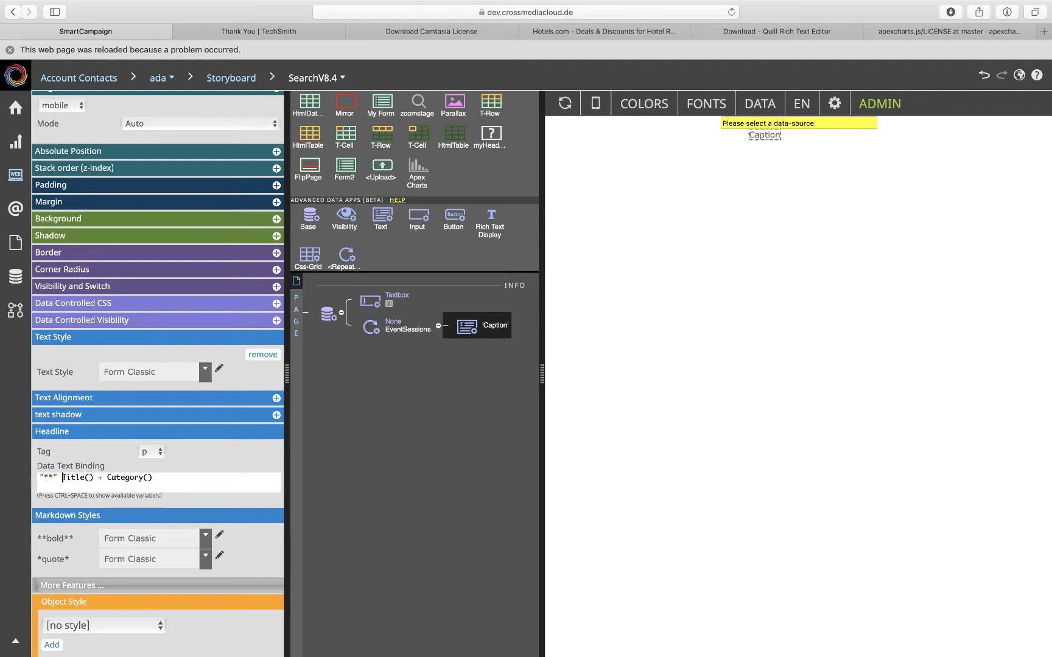
pyautogui.write('+')
pyautogui.press('Right')
pyautogui.press('Right')
pyautogui.press('Right')
pyautogui.press('Right')
pyautogui.write('+ "')
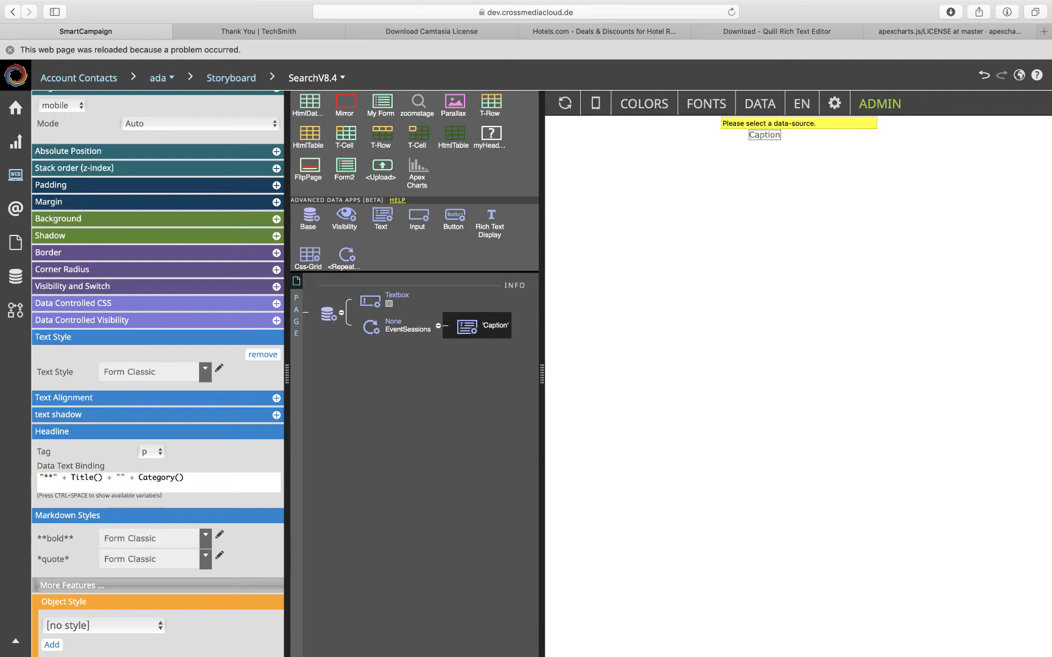
pyautogui.write('**')
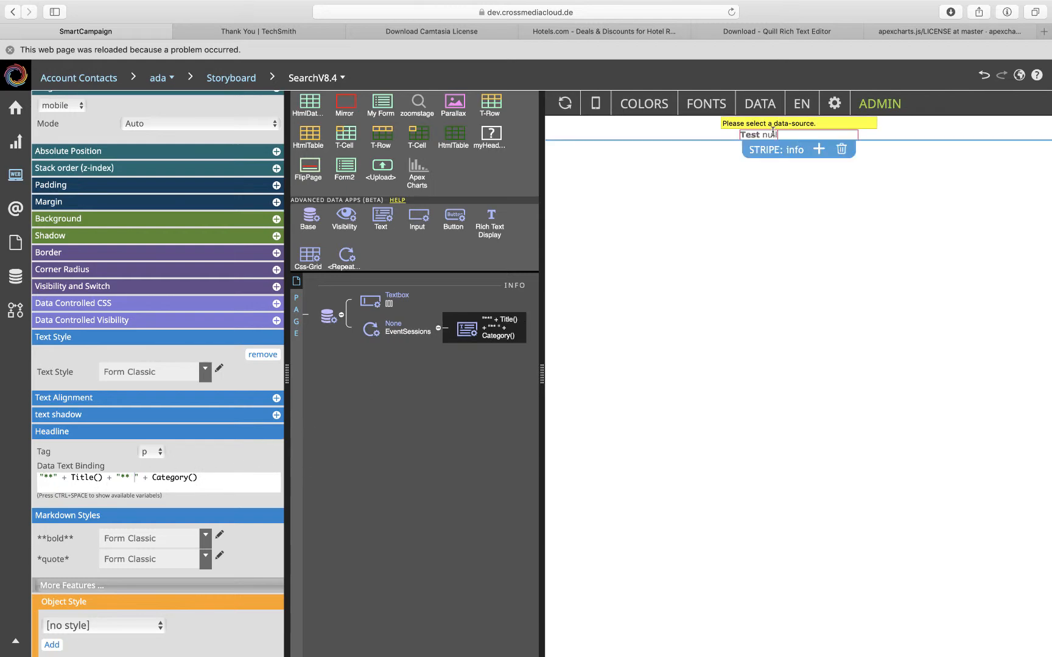
pyautogui.click(760, 111)
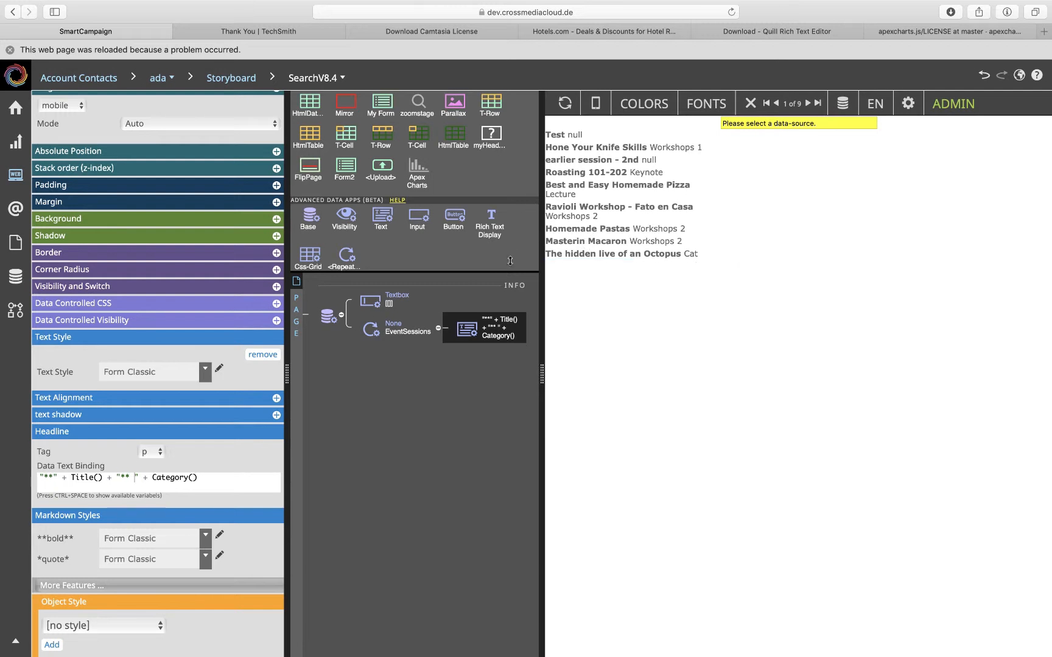
# Step: Bind the Input element to a new variable named search and set its control type to Searchbox
pyautogui.click(375, 301)
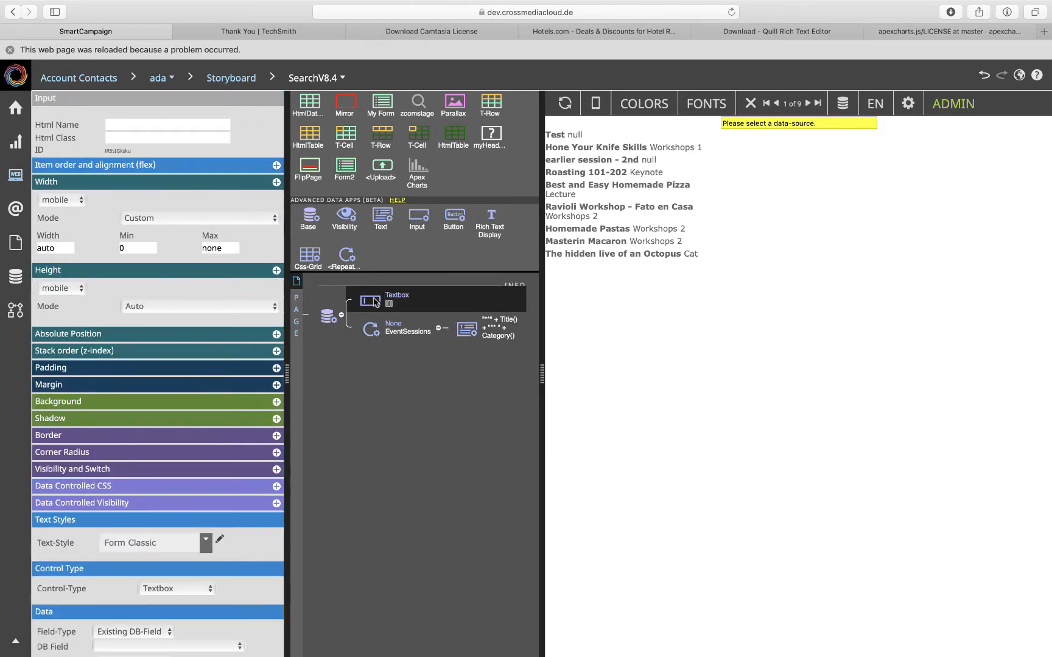
pyautogui.scroll(-5, 109, 535)
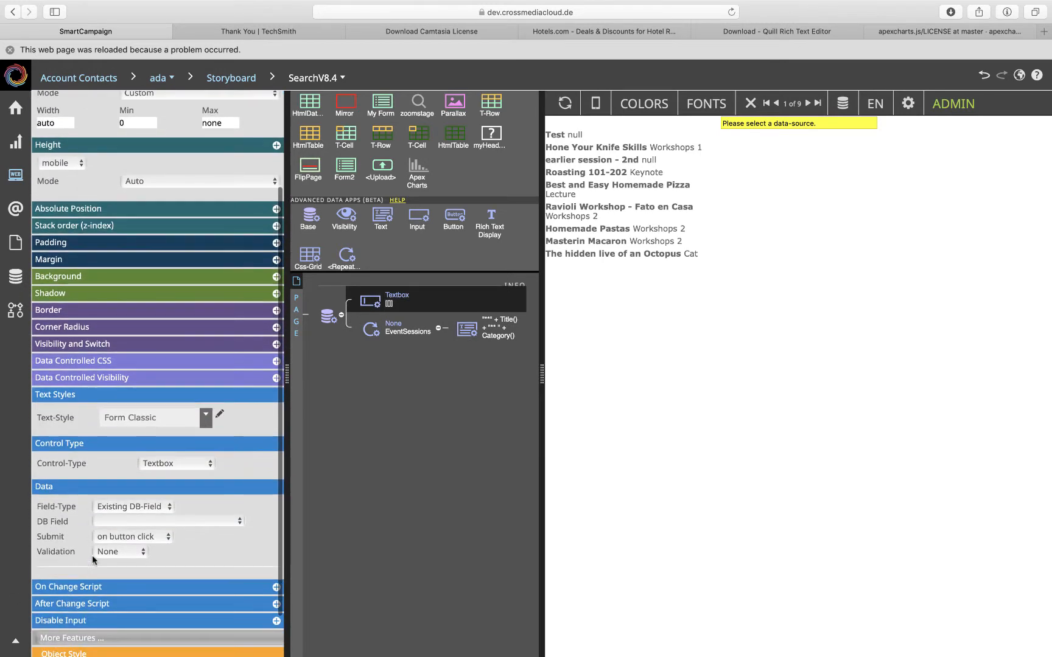
pyautogui.click(131, 506)
pyautogui.click(135, 490)
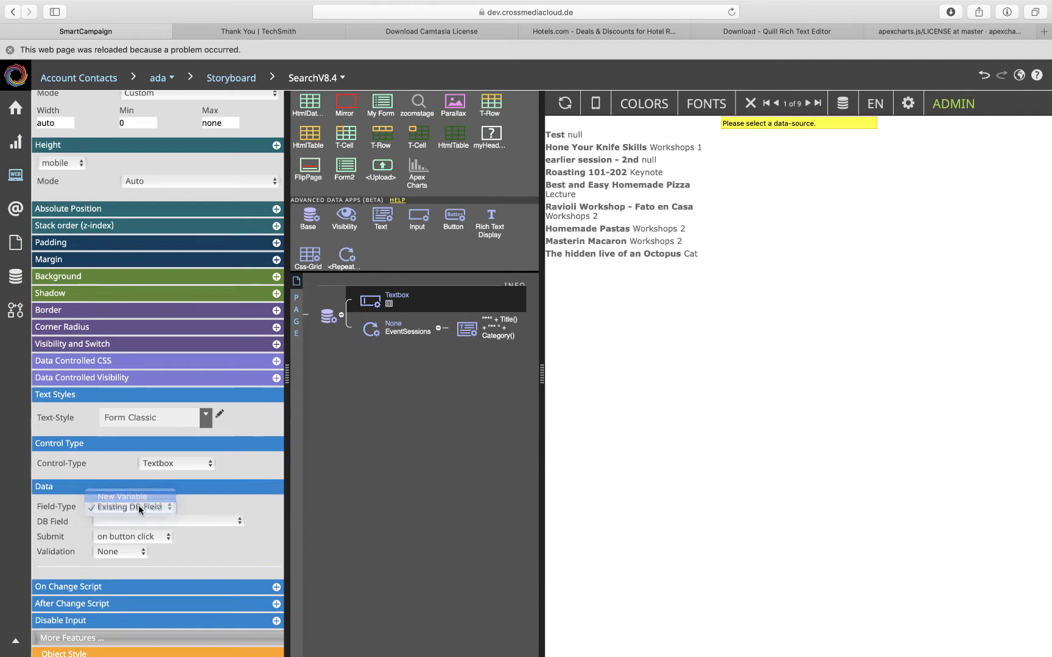
pyautogui.click(190, 463)
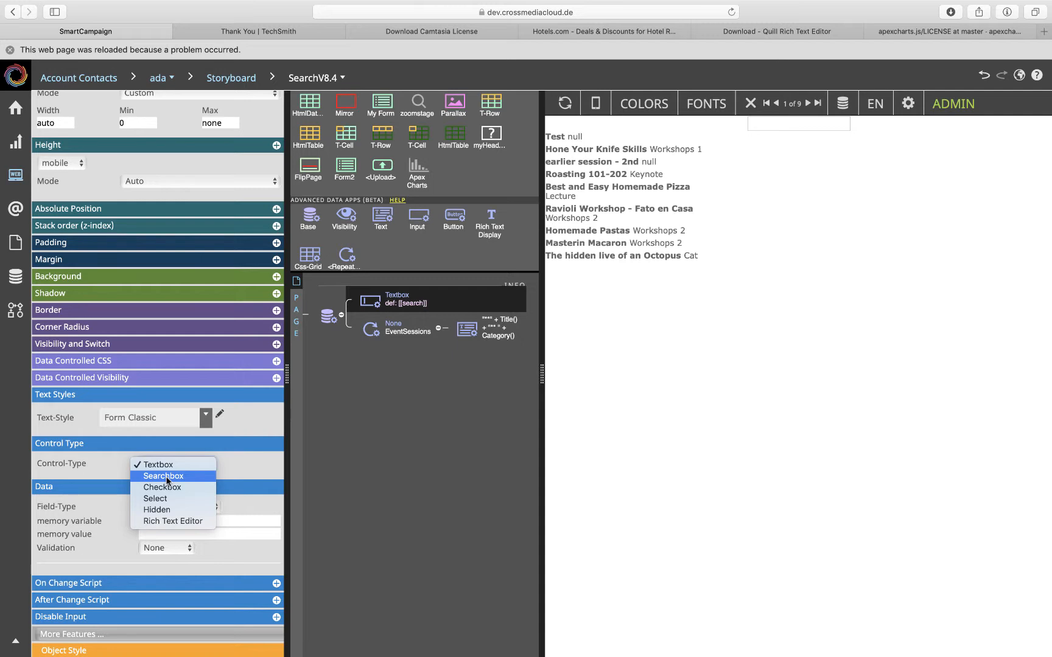
pyautogui.click(167, 477)
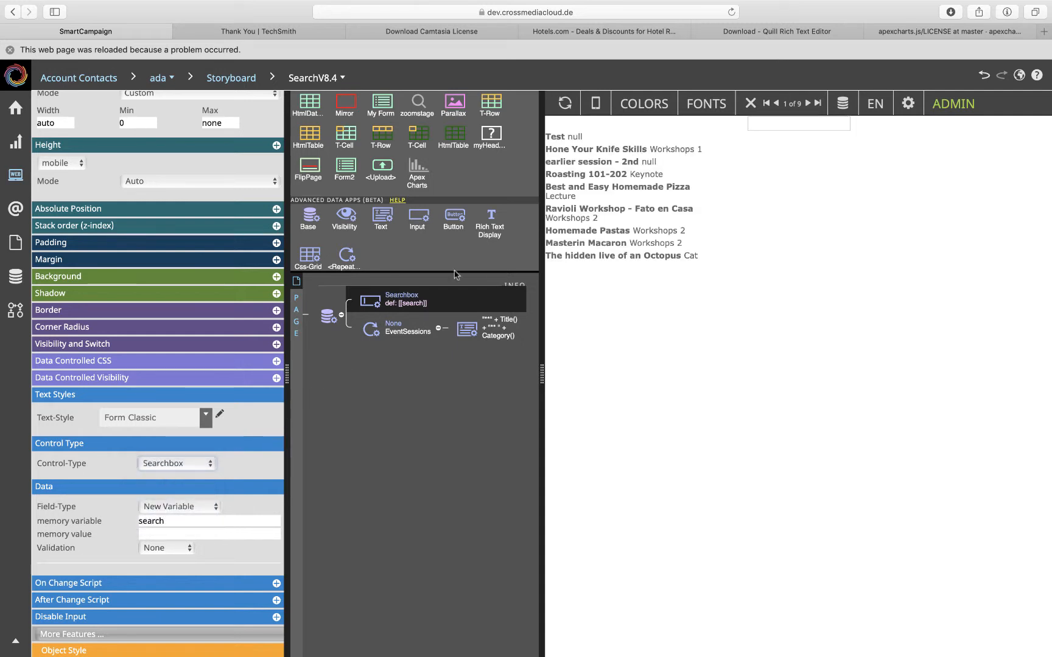
# Step: Test the searchbox in the page preview by entering "sd", closing any alerts
pyautogui.click(368, 300)
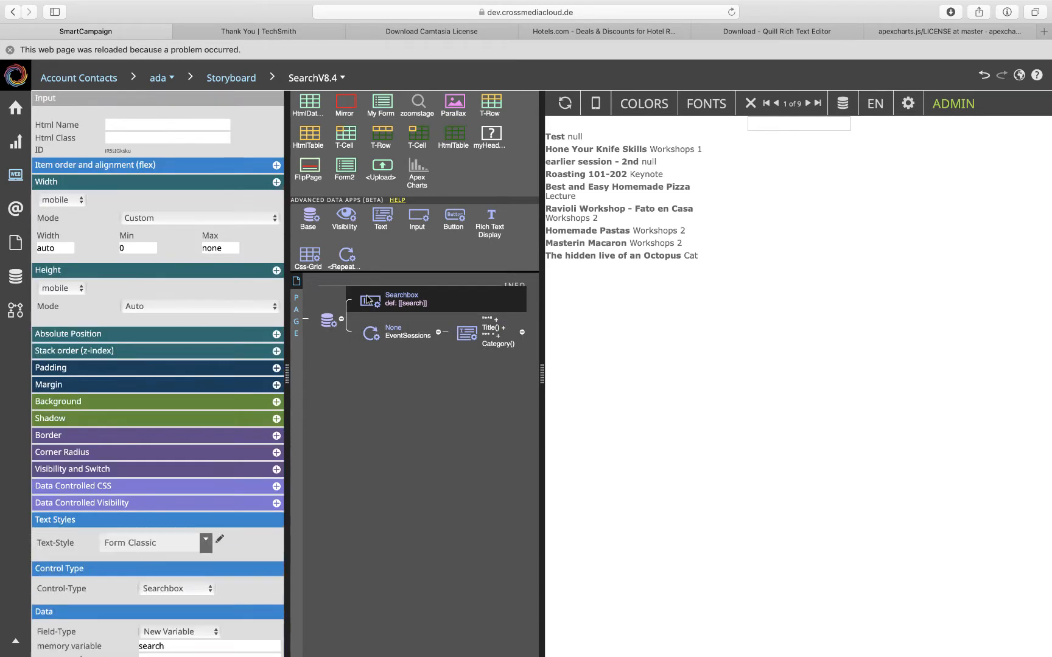
pyautogui.click(791, 120)
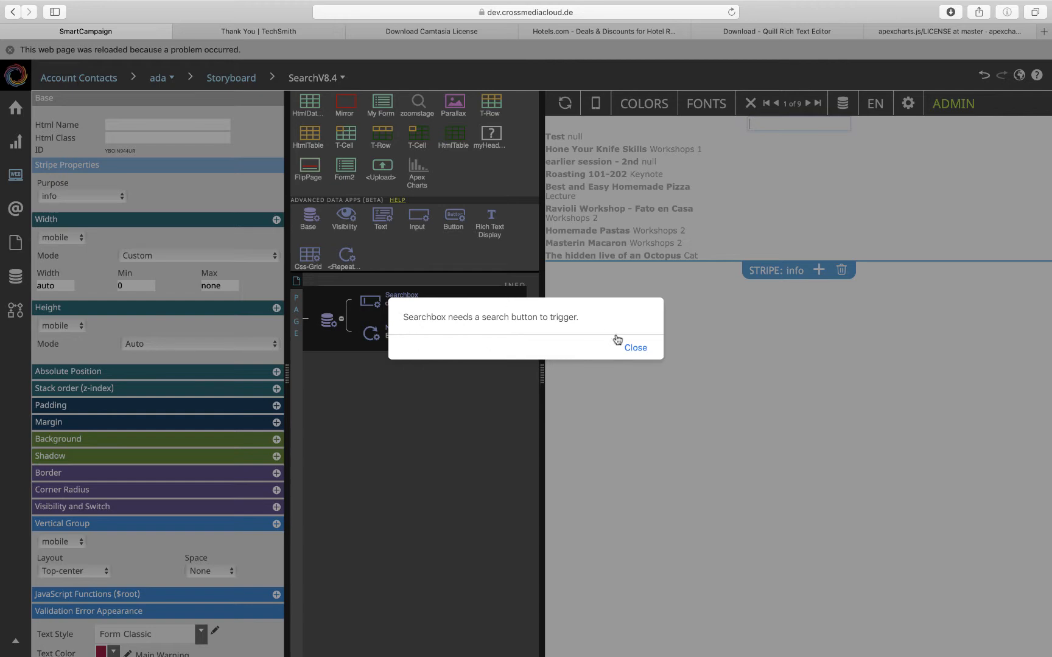
pyautogui.click(635, 349)
pyautogui.write('s')
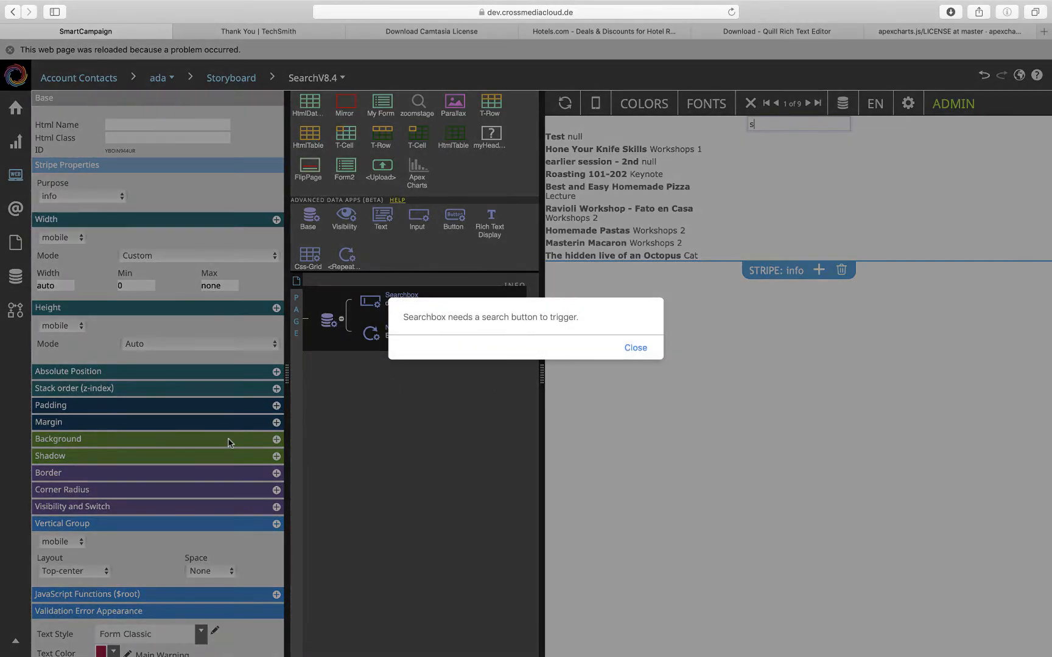
pyautogui.click(636, 349)
pyautogui.write('d')
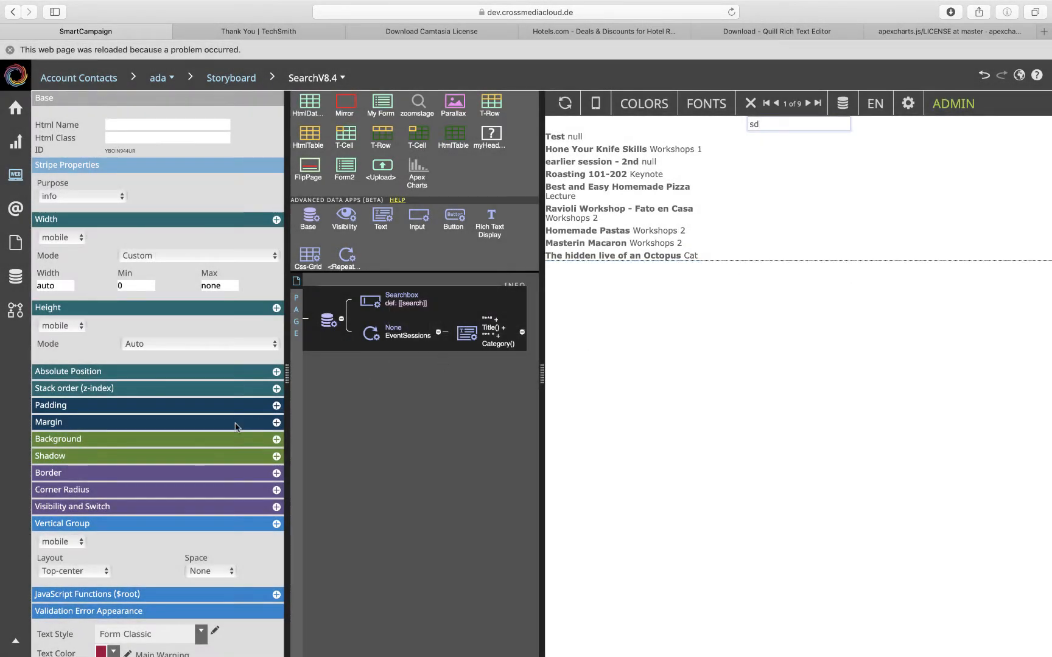
# Step: Add a Button between the searchbox and the repeater and set its on-click action to Search
pyautogui.moveTo(453, 217); pyautogui.dragTo(366, 317)
pyautogui.click(366, 316)
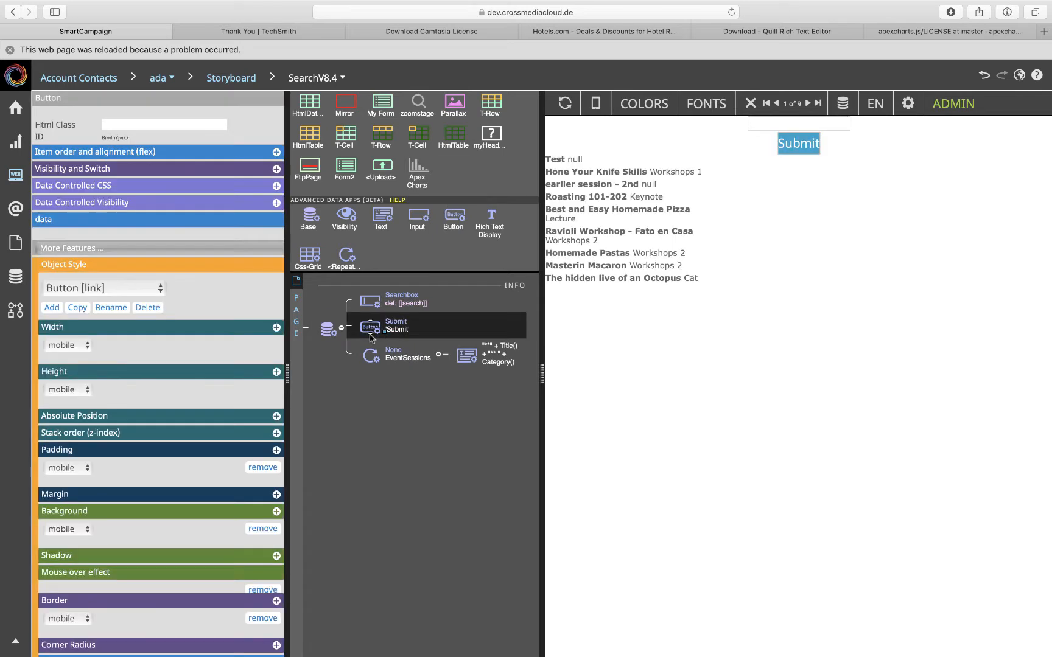
pyautogui.click(213, 255)
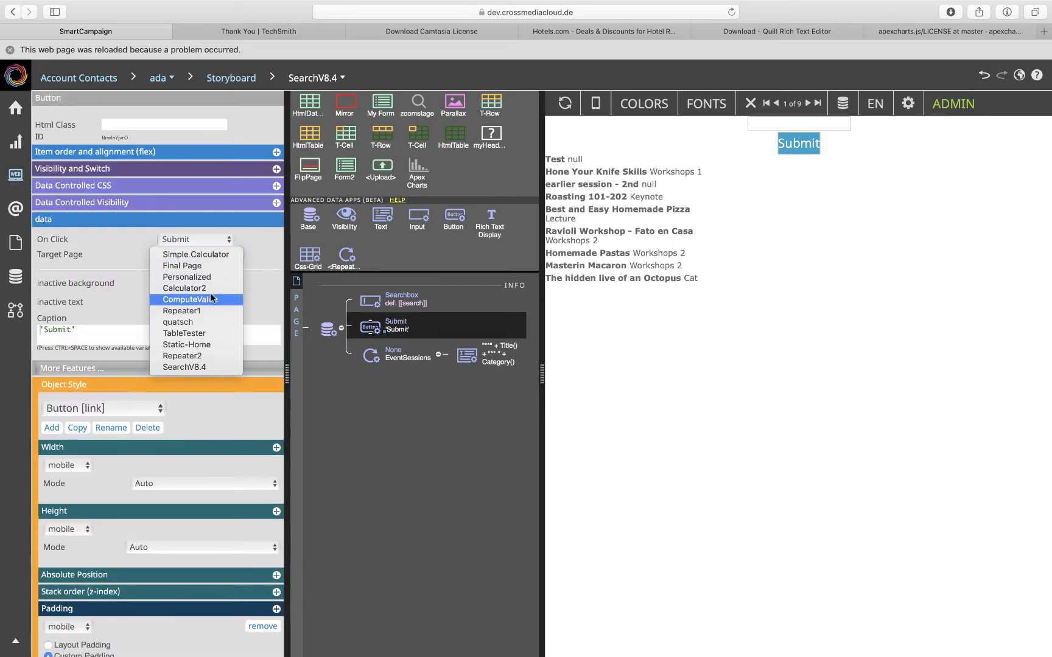
pyautogui.click(210, 241)
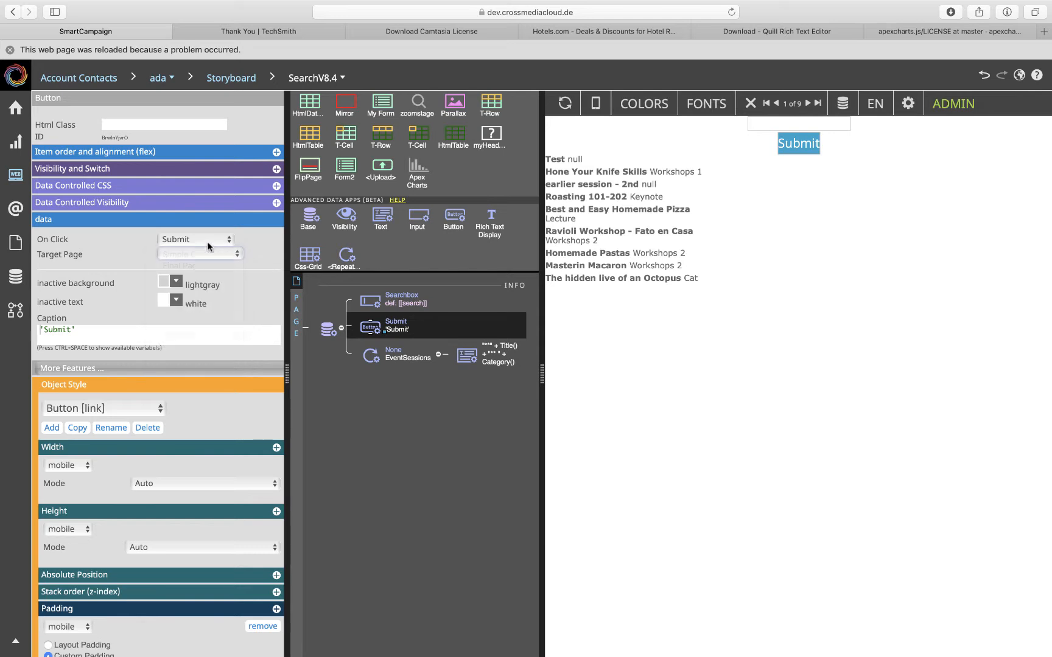
pyautogui.click(209, 239)
pyautogui.click(207, 331)
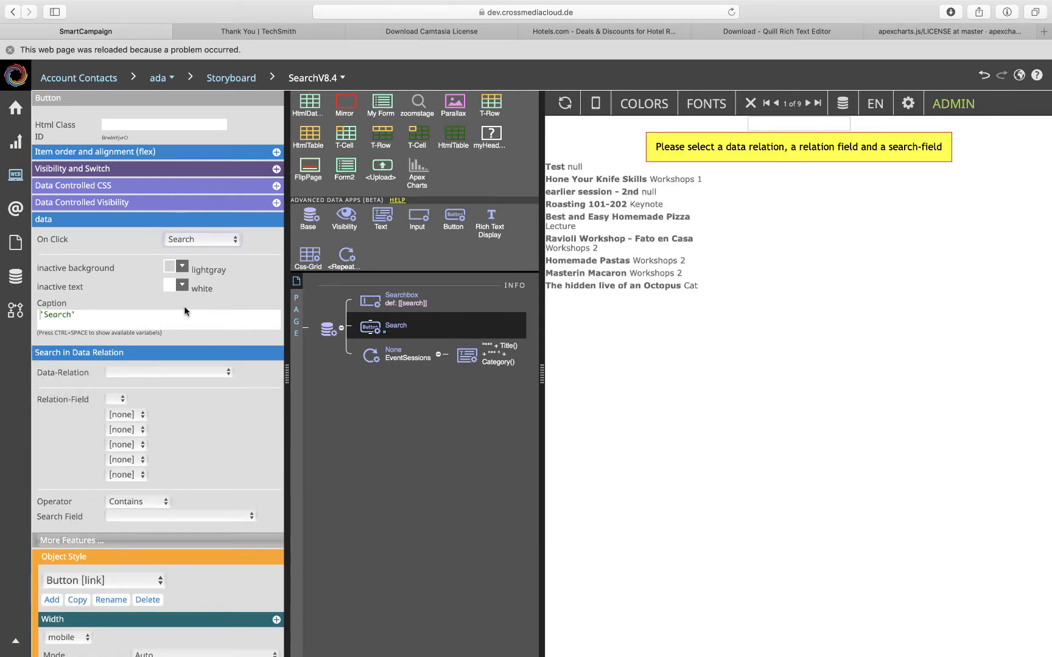
# Step: Set the search button's data relation to EventSessions and its first relation field to Title
pyautogui.click(183, 372)
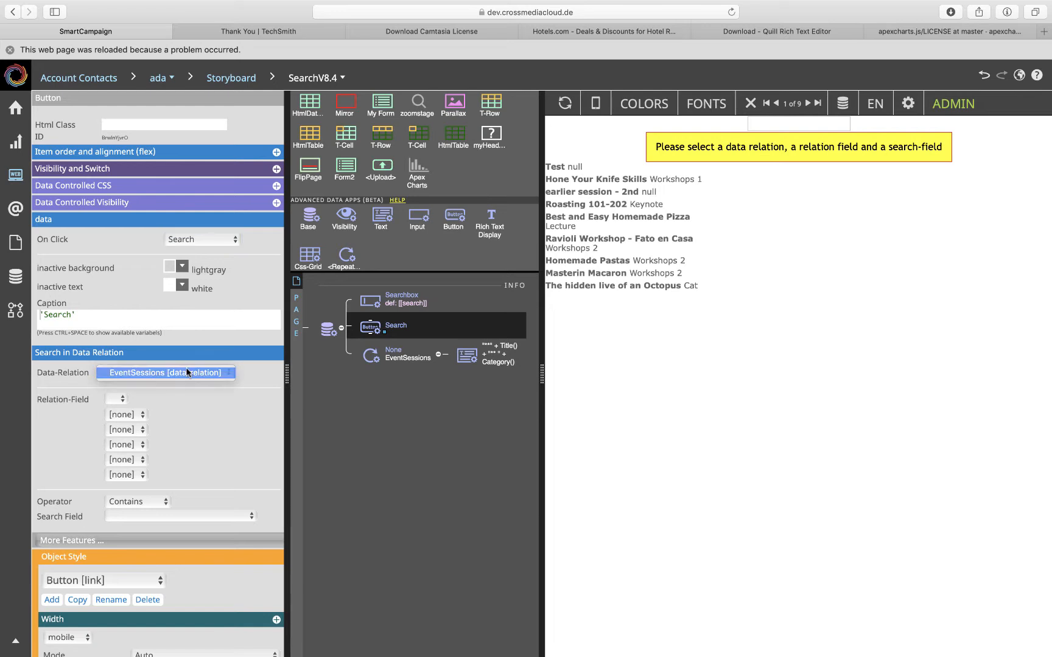
pyautogui.click(187, 372)
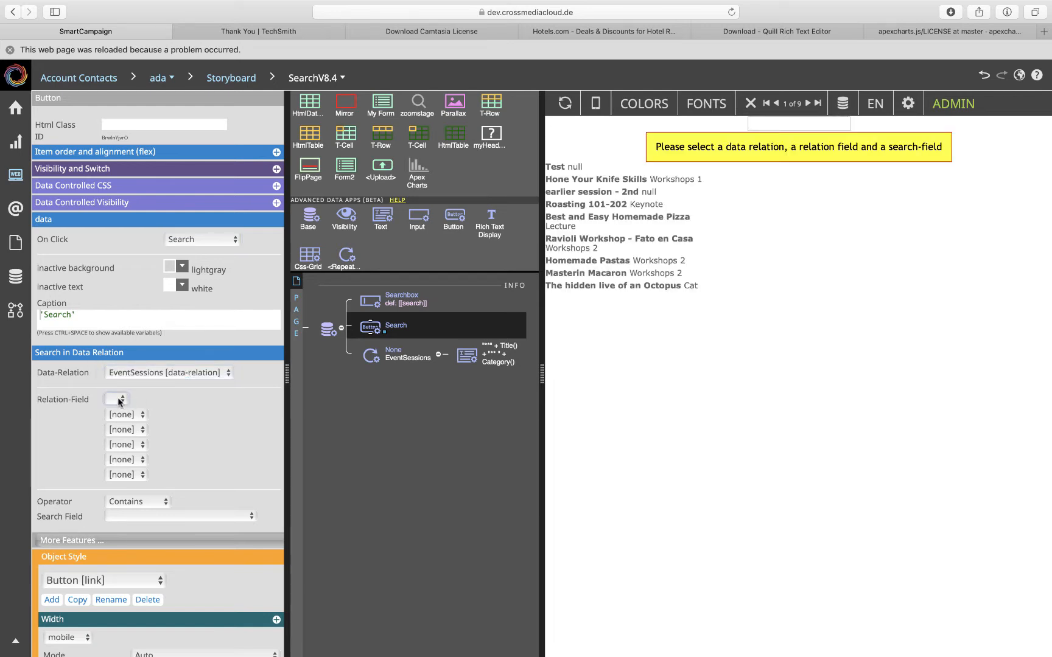
pyautogui.click(369, 328)
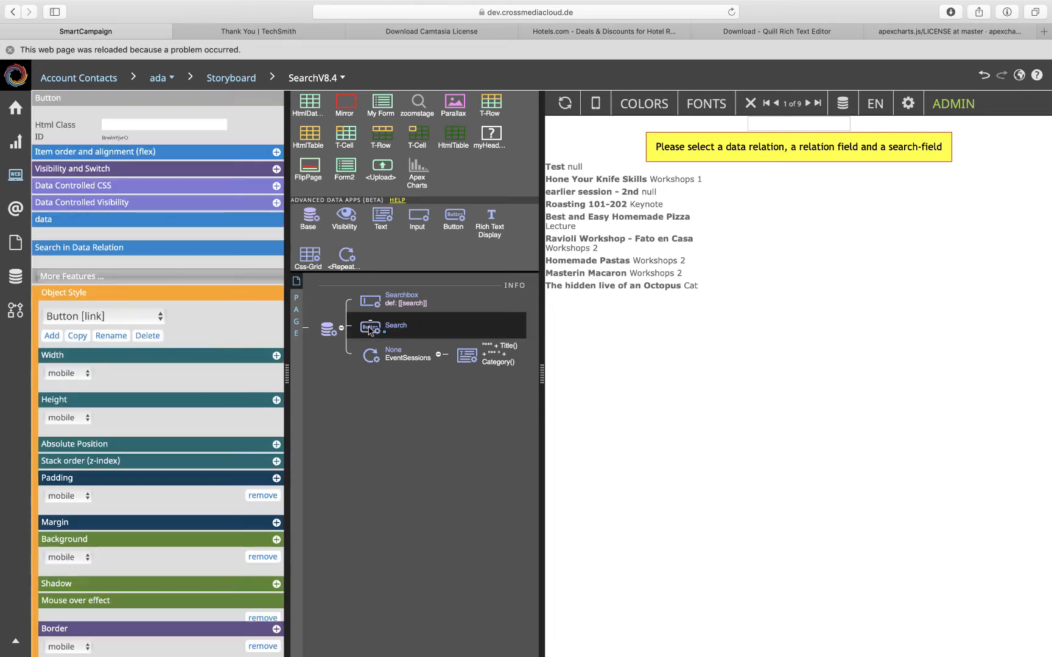
pyautogui.click(146, 402)
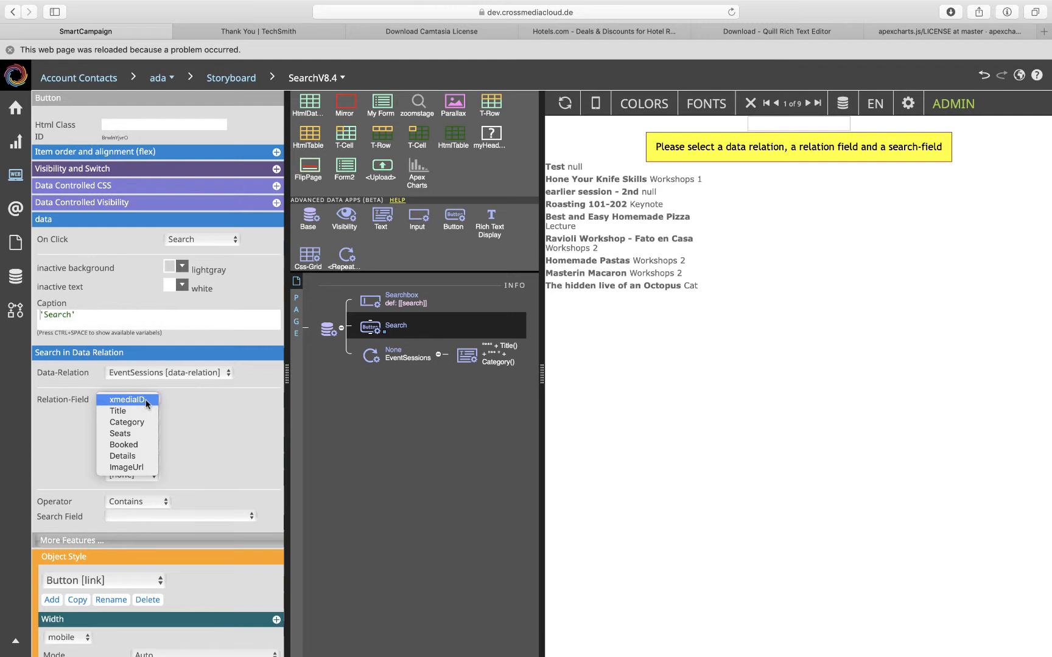
pyautogui.click(122, 410)
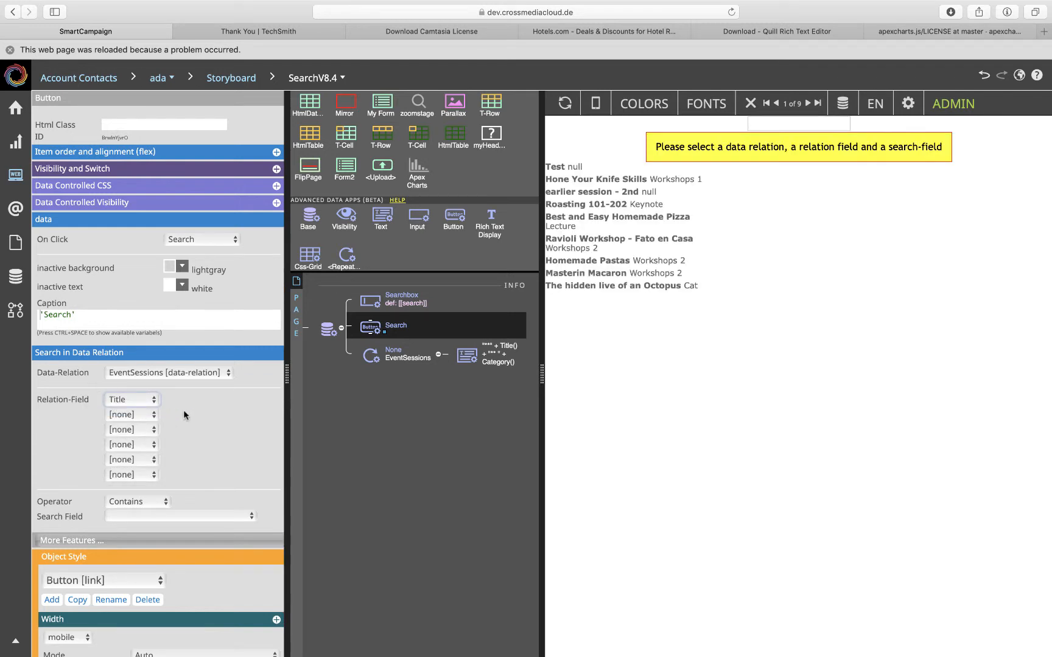
# Step: Add Seats and Category as further relation fields of the search button and set its search field to search [Property]
pyautogui.click(144, 417)
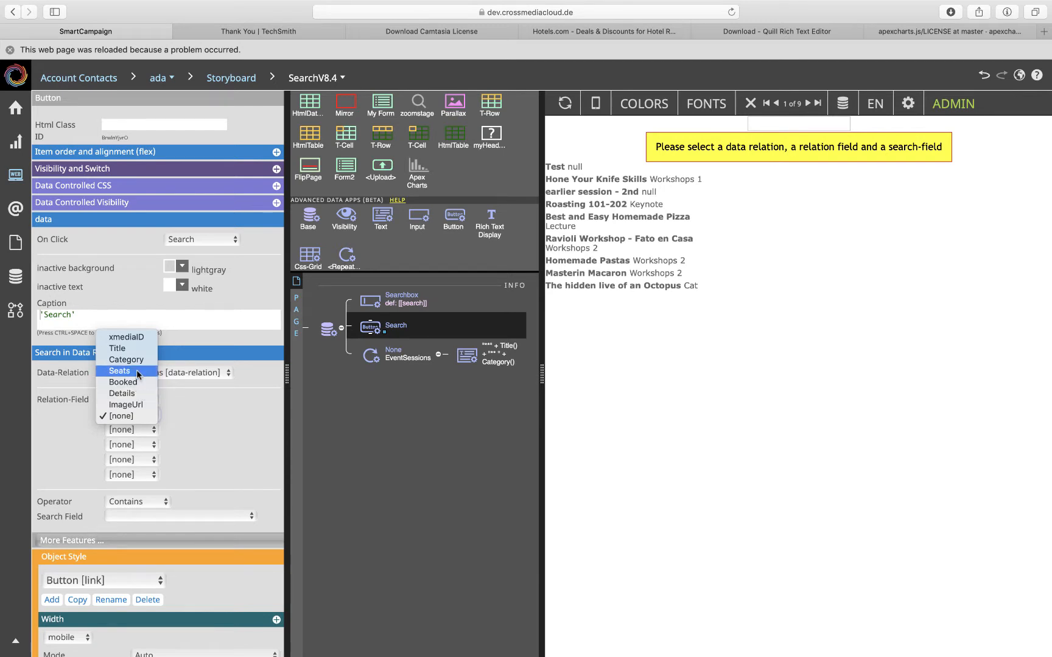
pyautogui.click(136, 371)
pyautogui.click(139, 428)
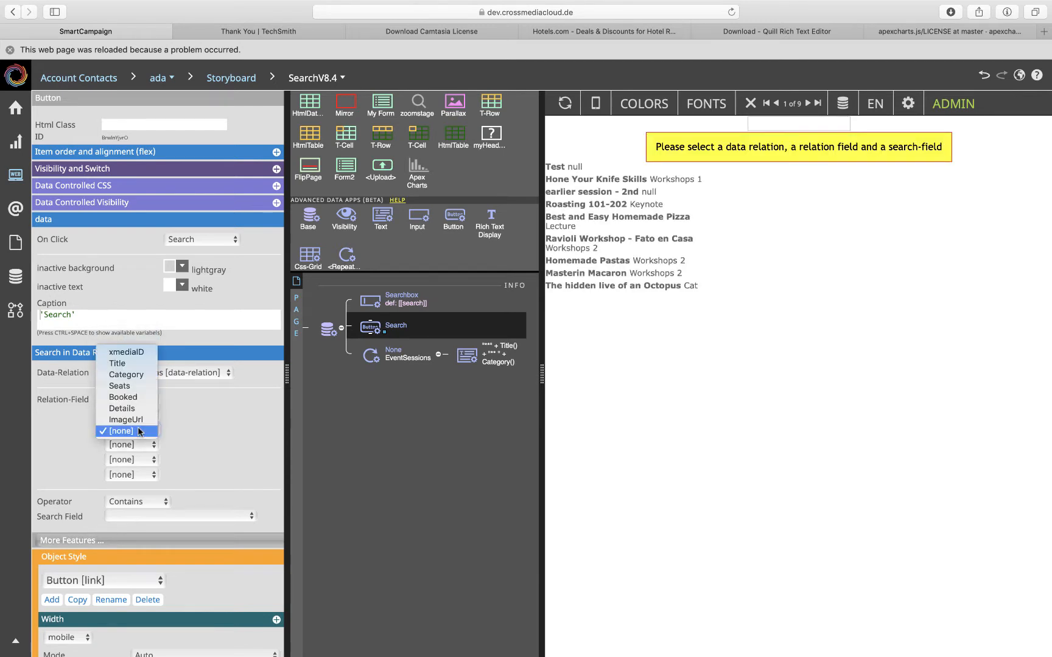
pyautogui.click(135, 372)
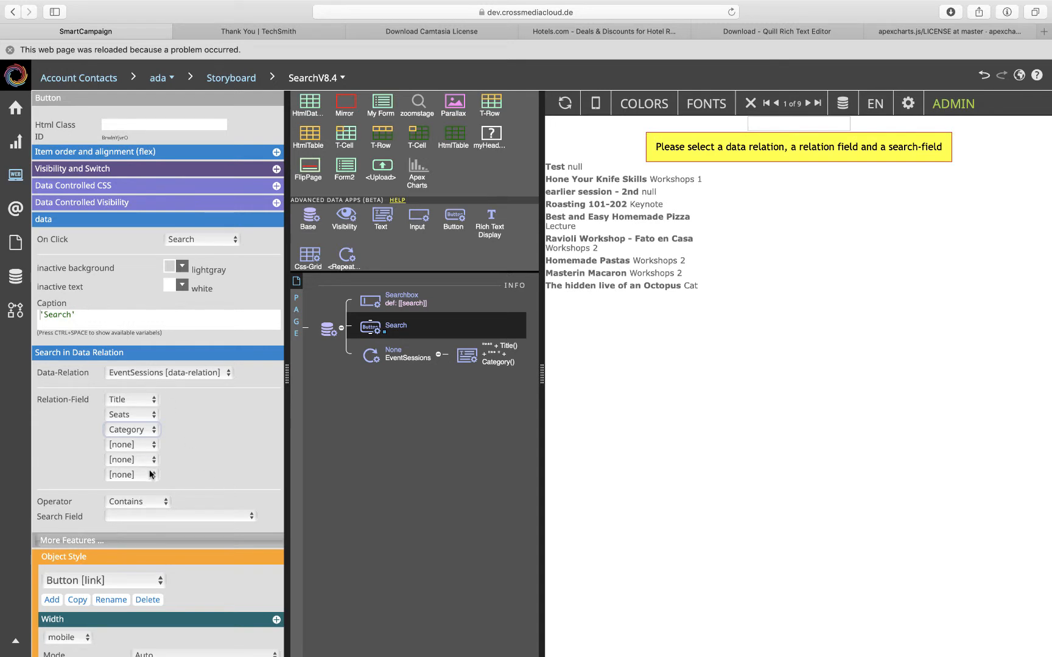
pyautogui.click(157, 515)
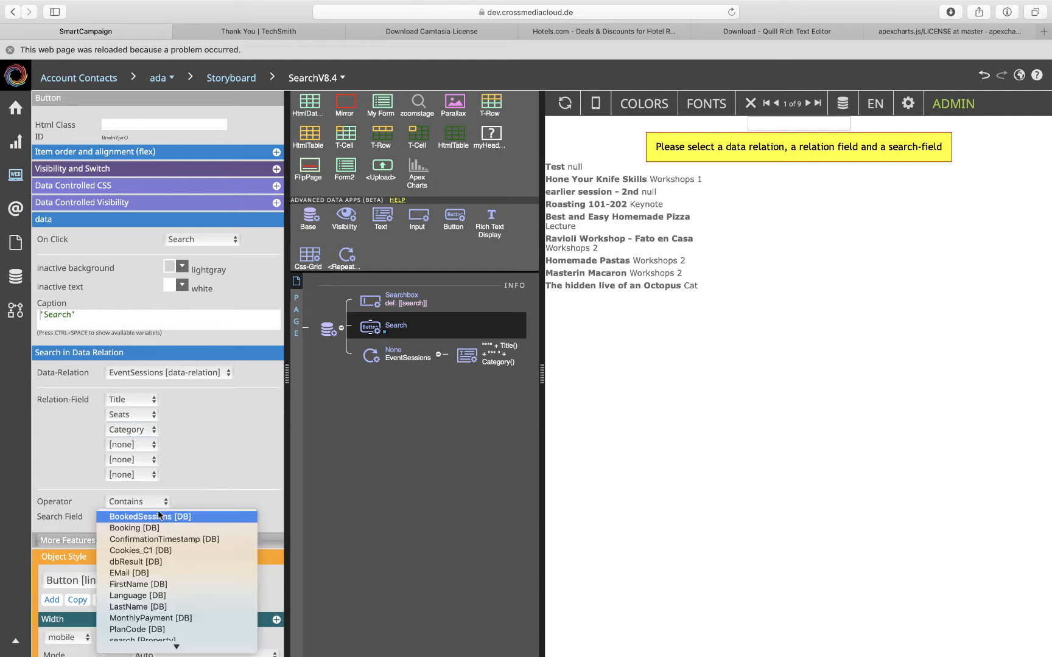
pyautogui.scroll(-2, 155, 611)
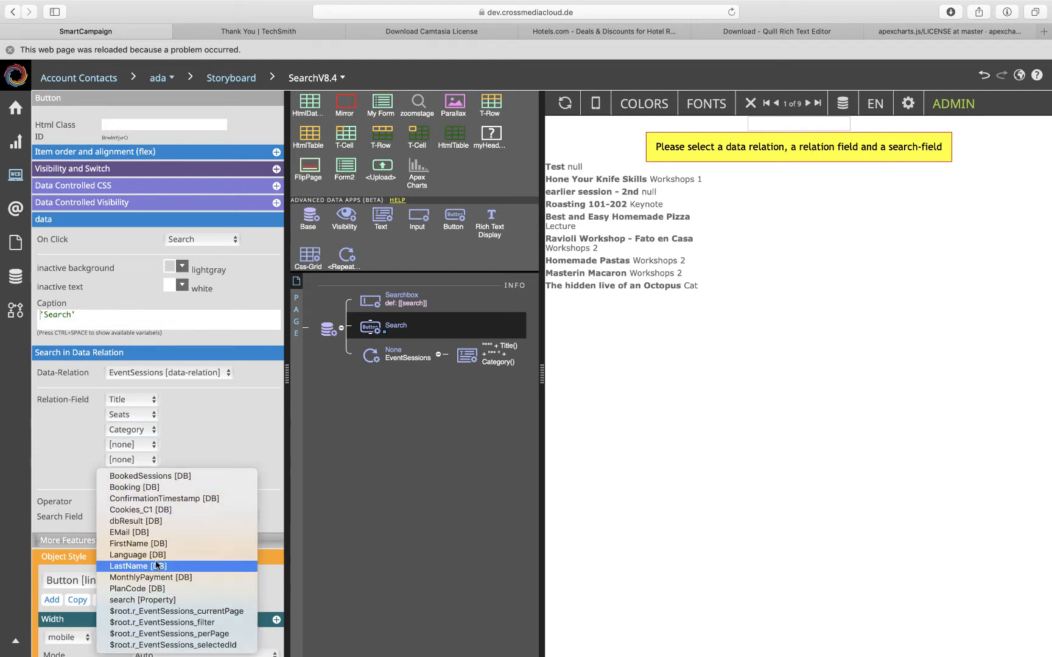
pyautogui.click(153, 600)
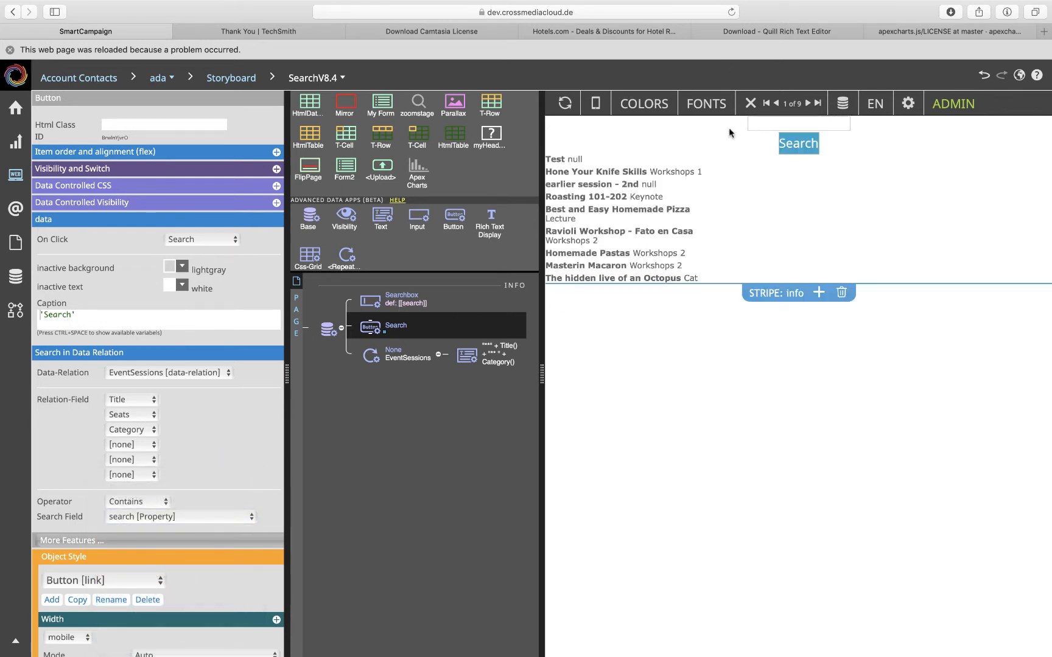
# Step: Test the searchbox in the page preview with "te", "tes" and "Hon", clearing it between entries
pyautogui.click(754, 127)
pyautogui.write('te')
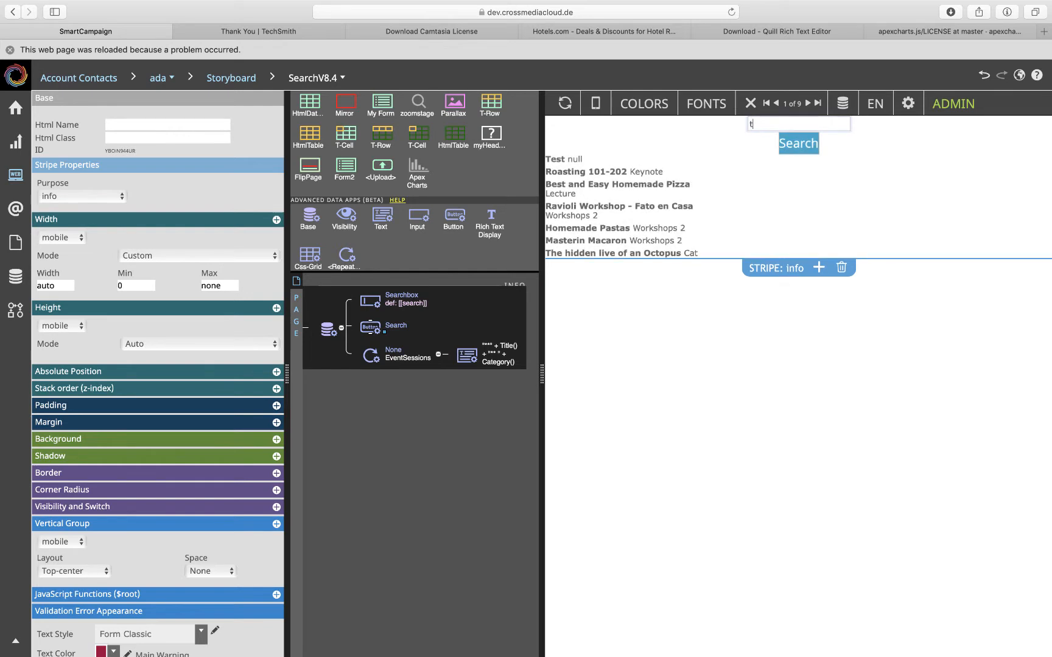
pyautogui.press('BackSpace')
pyautogui.press('BackSpace')
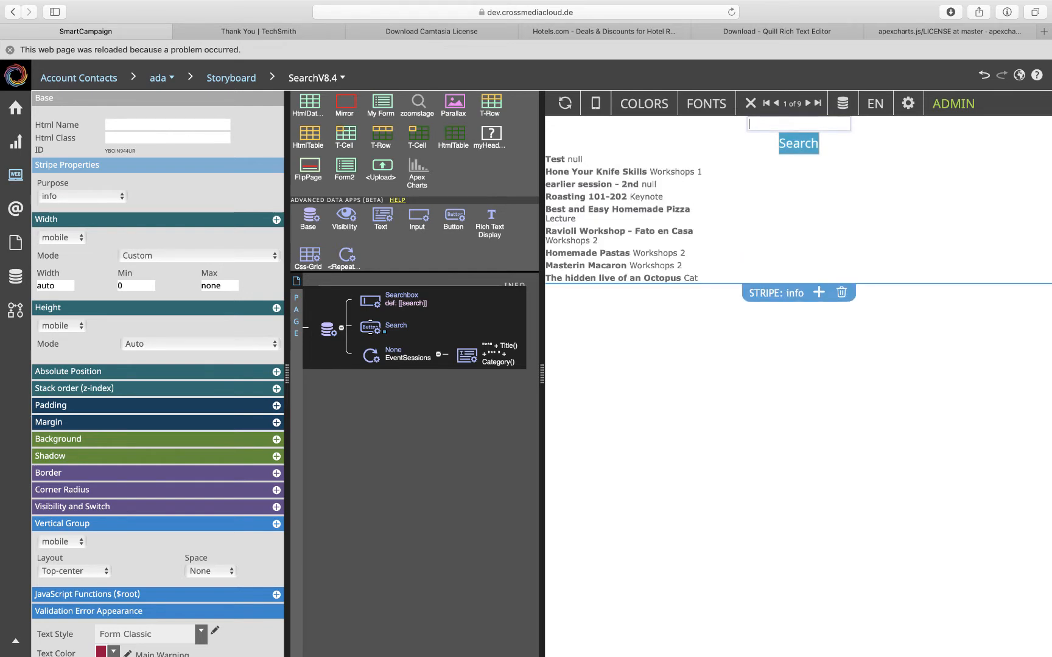
pyautogui.write('tes')
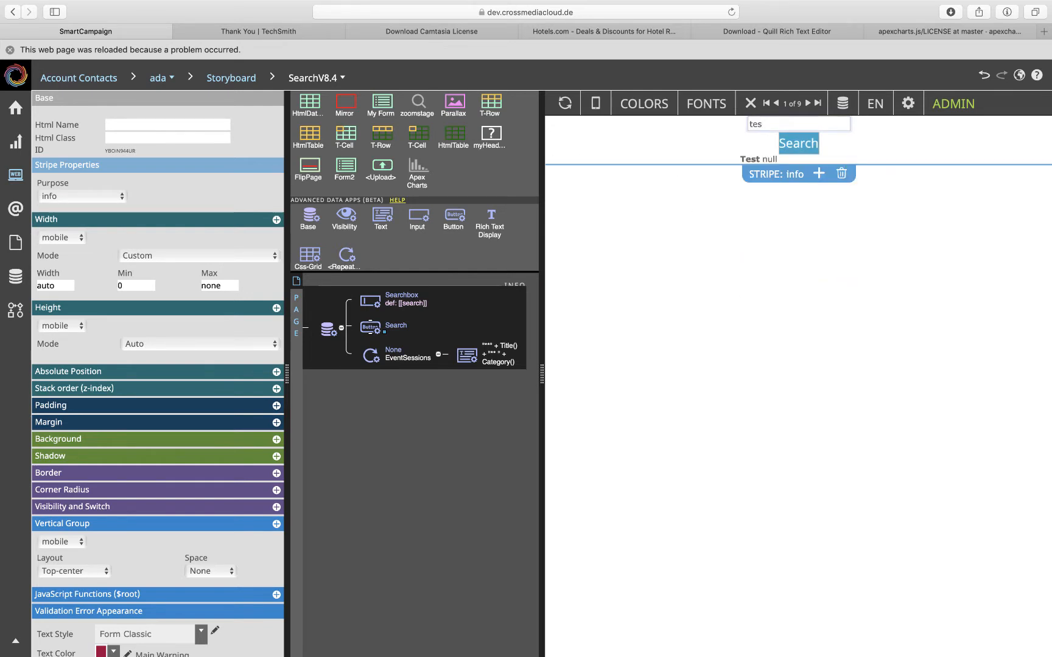
pyautogui.press('BackSpace')
pyautogui.press('BackSpace')
pyautogui.press('BackSpace')
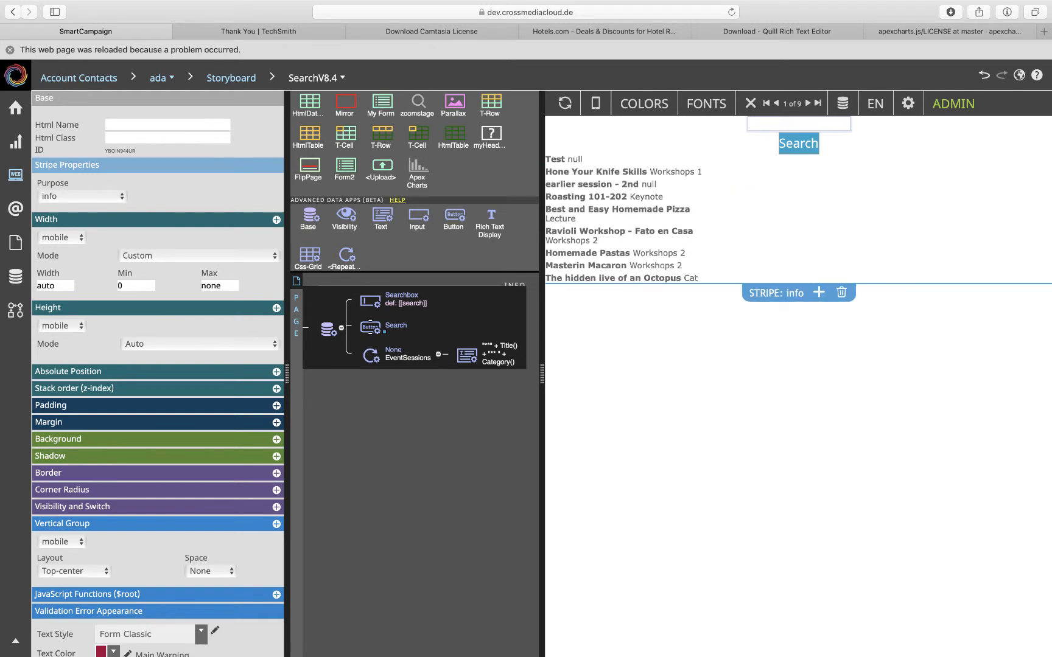
pyautogui.write('Hon')
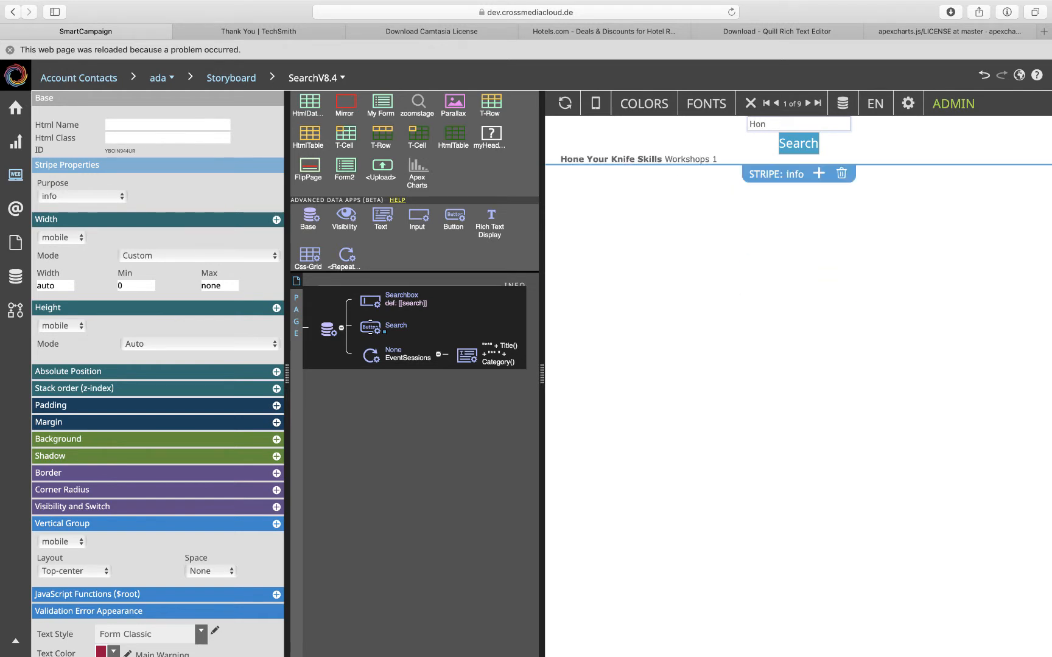
# Step: Add a Text element below the title text inside the EventSessions repeater and bind it to Seats()
pyautogui.click(458, 401)
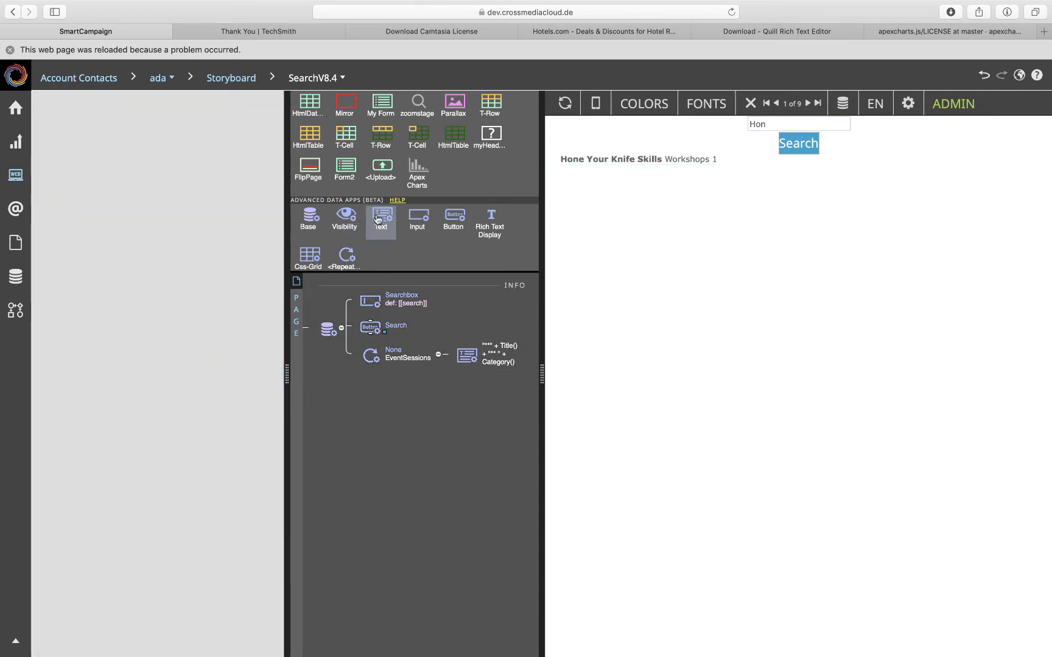
pyautogui.moveTo(458, 356); pyautogui.dragTo(458, 358)
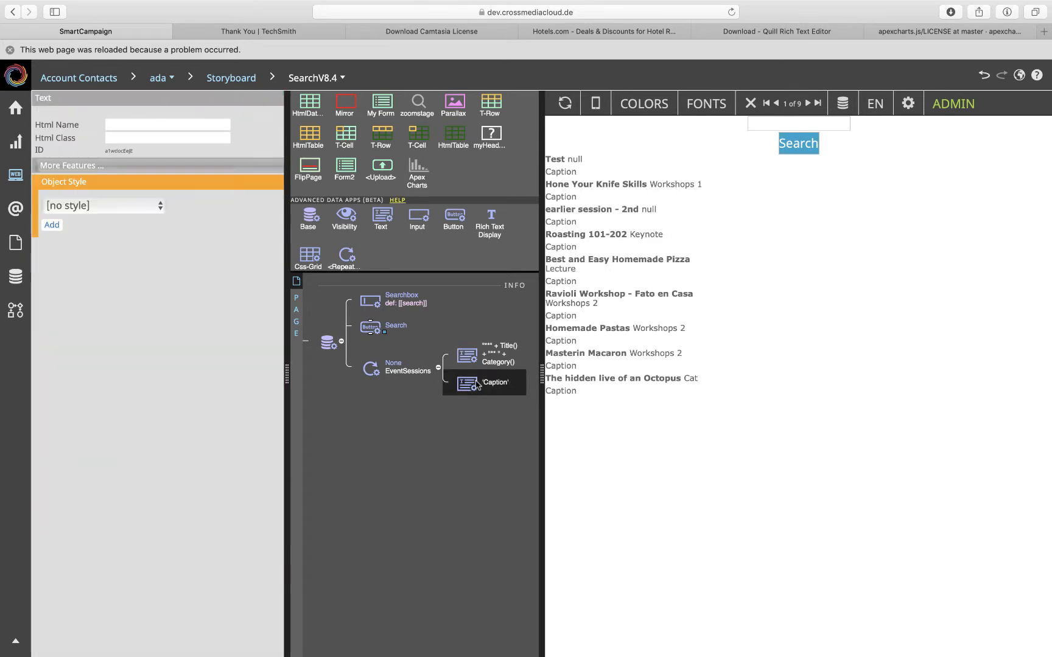
pyautogui.scroll(-10, 118, 420)
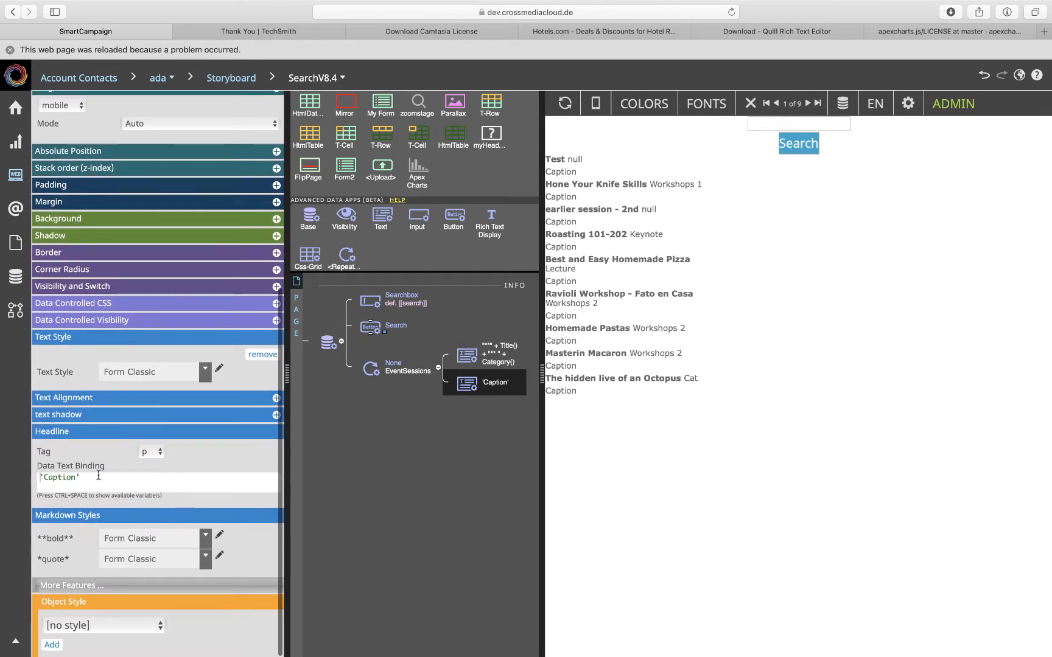
pyautogui.moveTo(99, 477); pyautogui.dragTo(6, 475)
pyautogui.press('BackSpace')
pyautogui.hotkey('ctrl', 'space')
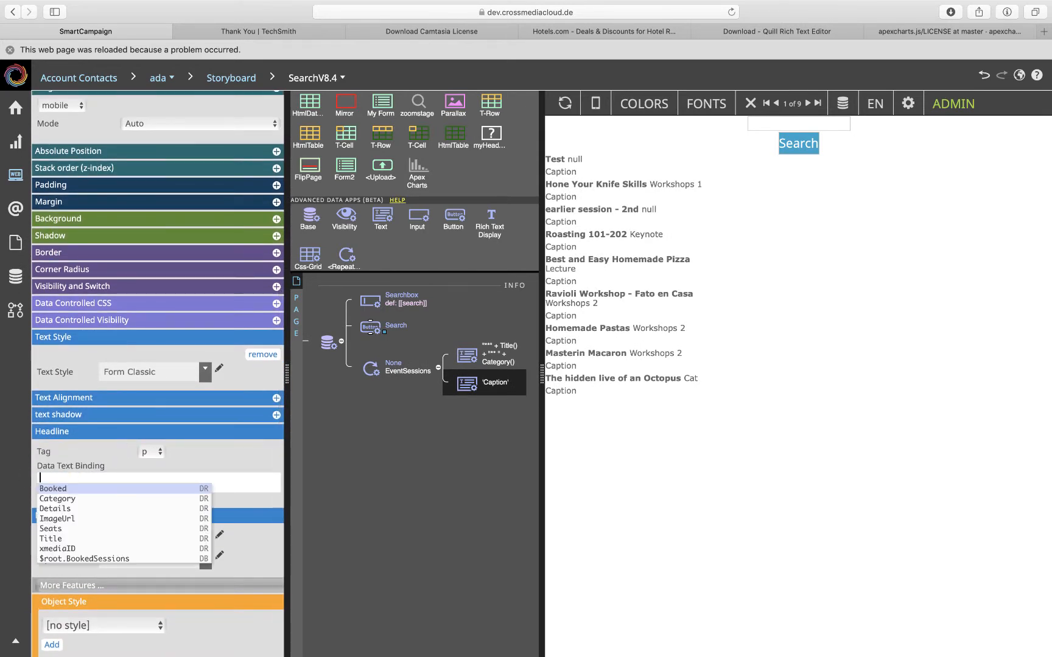
pyautogui.write('Se')
pyautogui.press('Return')
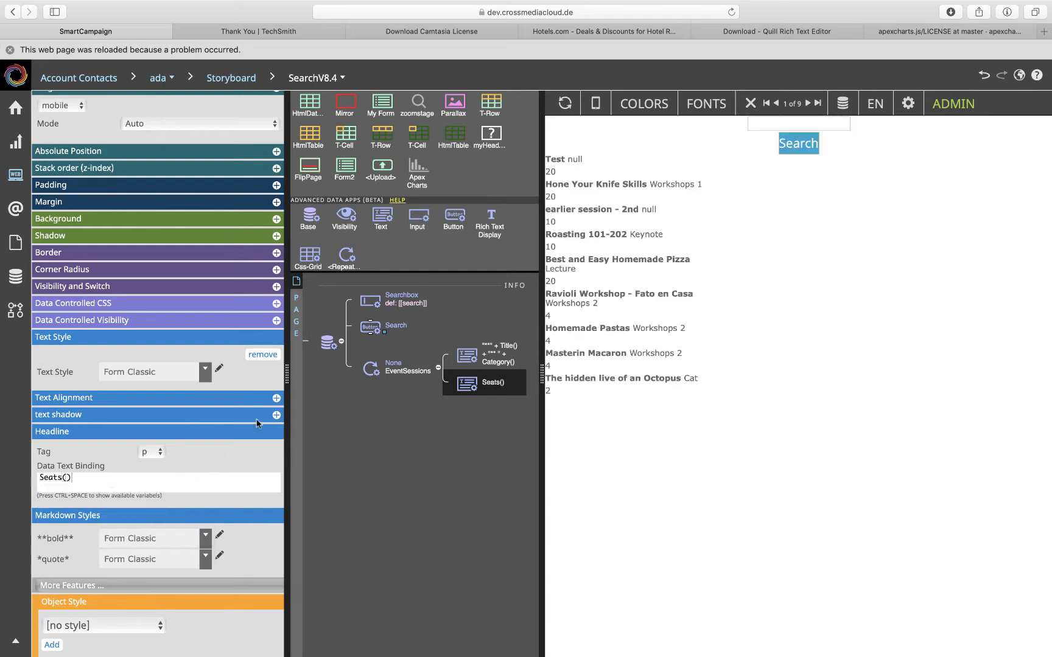
# Step: Place the Seats text in column 2 and test the searchbox in the preview with "20"
pyautogui.scroll(5, 195, 235)
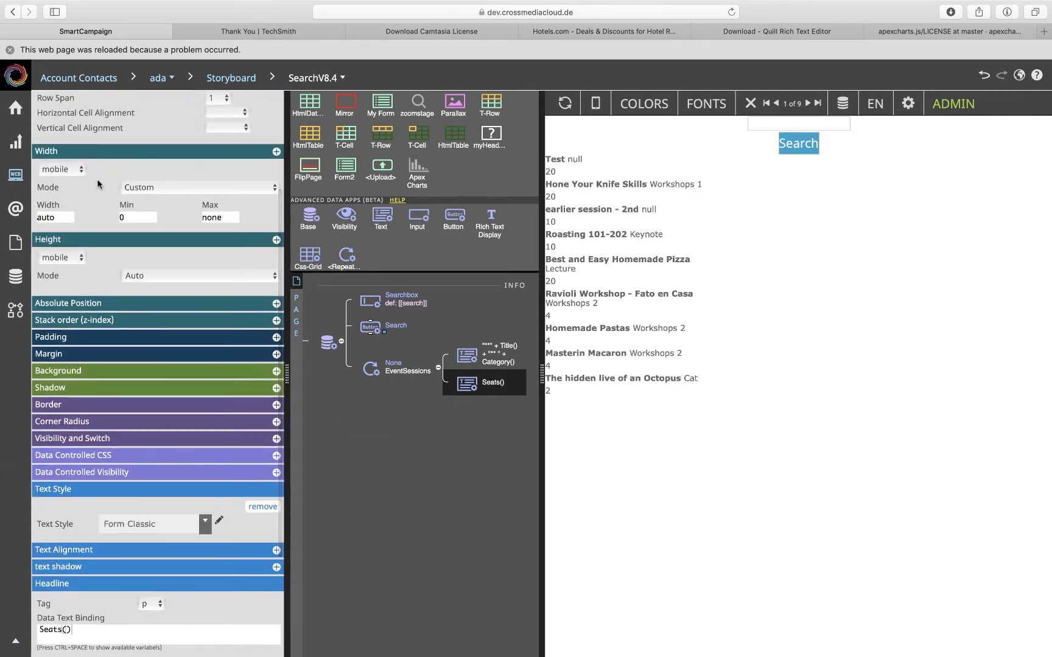
pyautogui.scroll(3, 102, 186)
pyautogui.click(214, 139)
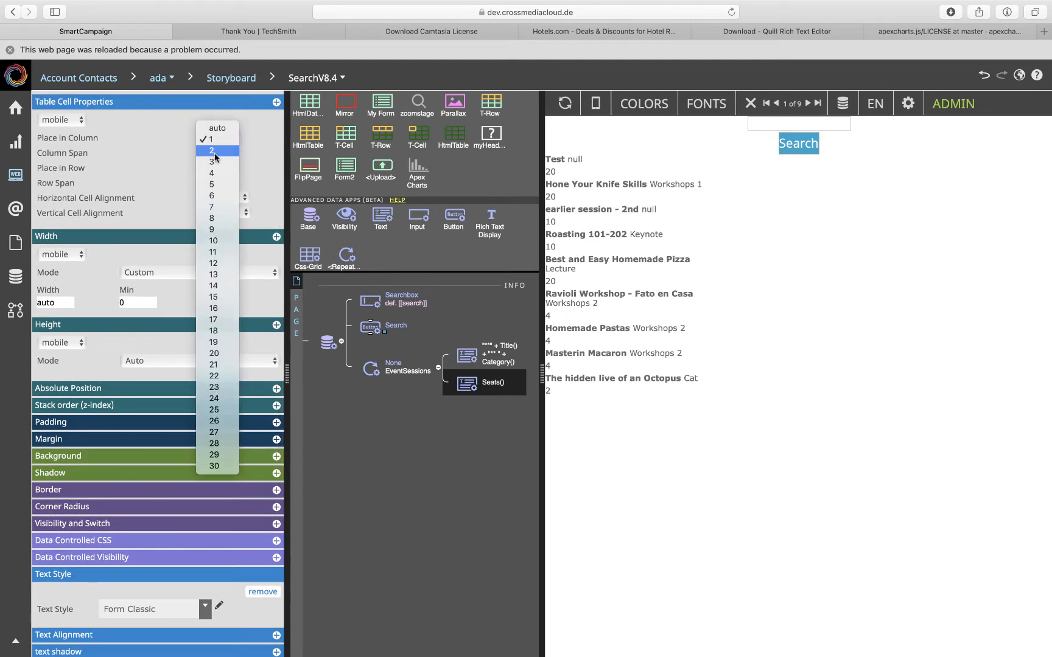
pyautogui.click(213, 150)
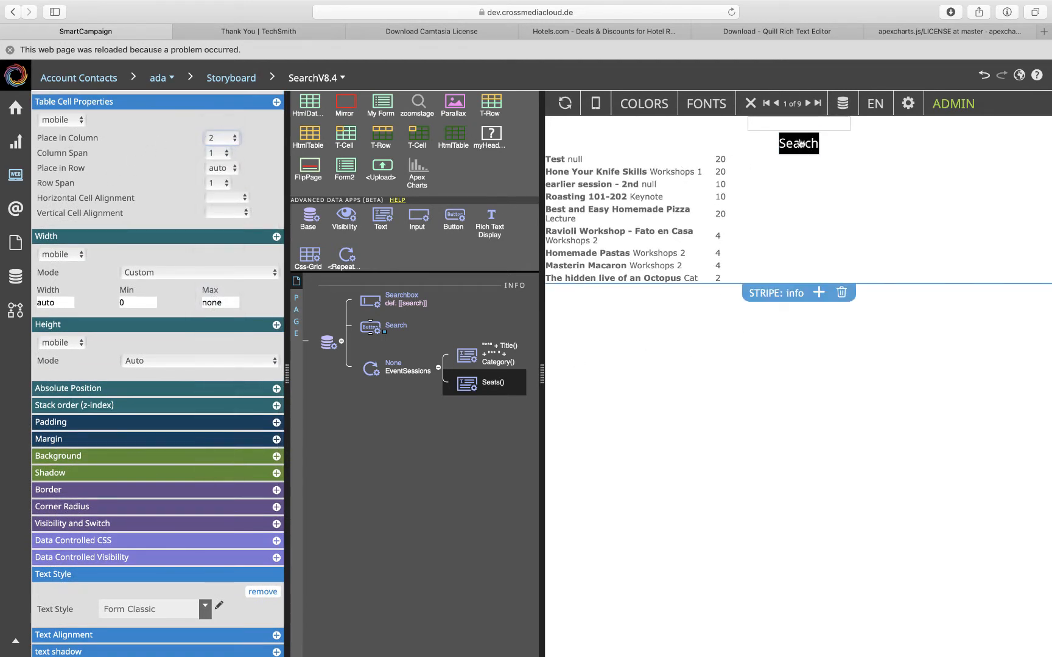
pyautogui.click(785, 123)
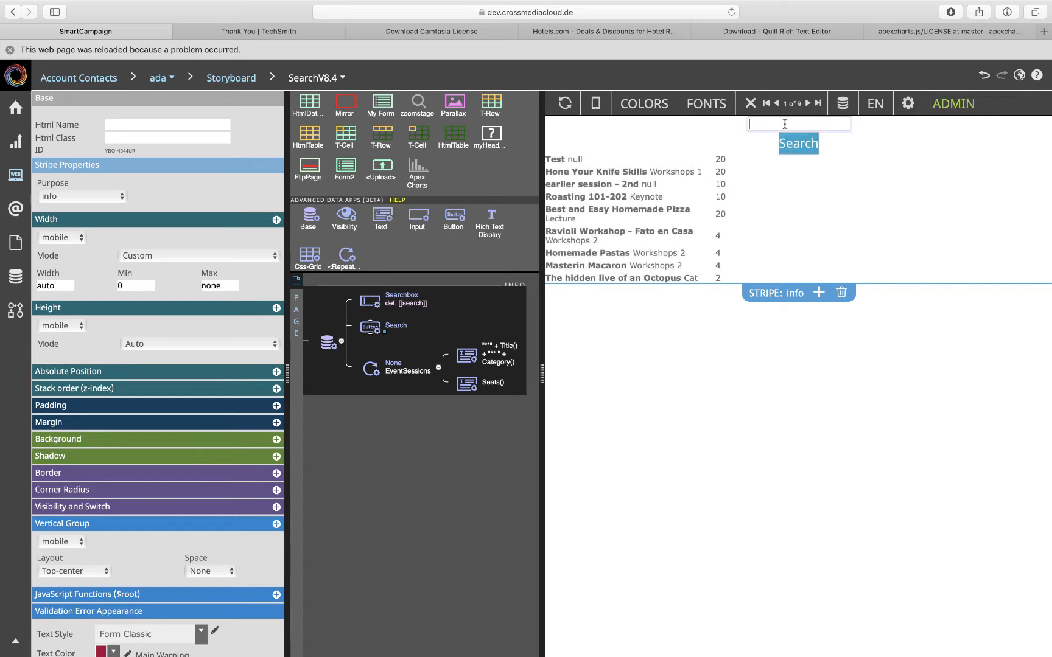
pyautogui.write('20')
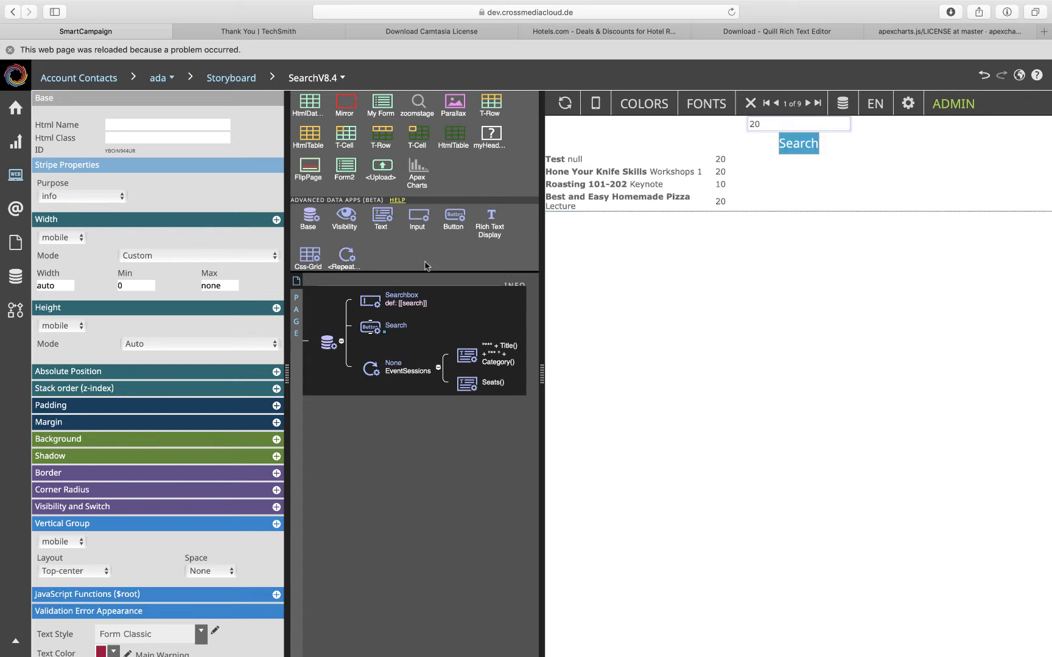
# Step: Hide the search button through its visibility settings and test the searchbox in the preview with "tes", clearing it again
pyautogui.click(380, 323)
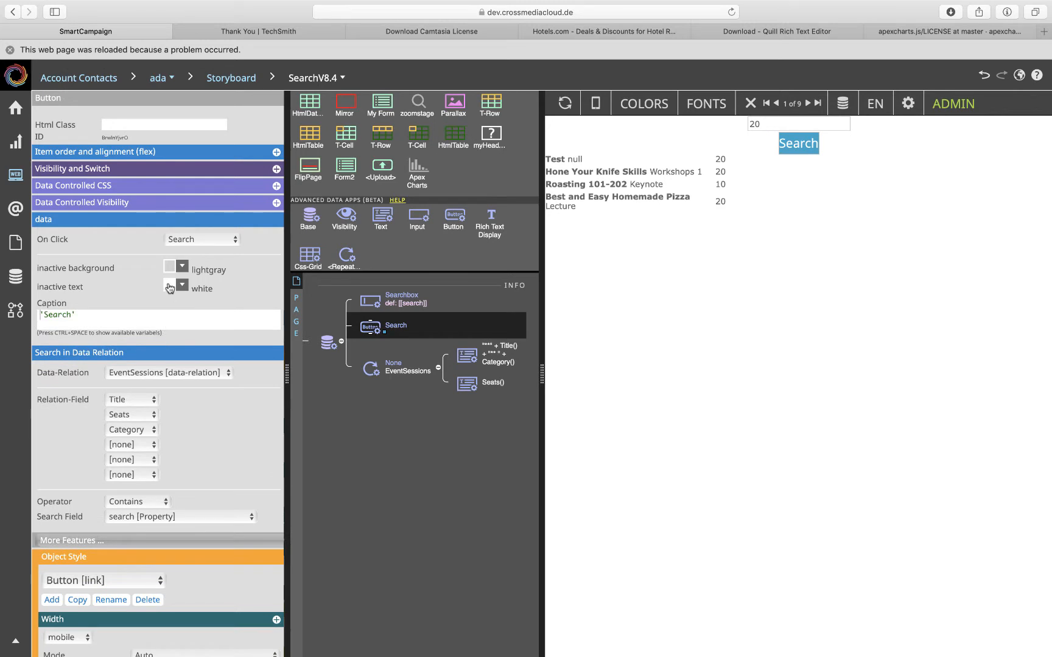
pyautogui.click(273, 170)
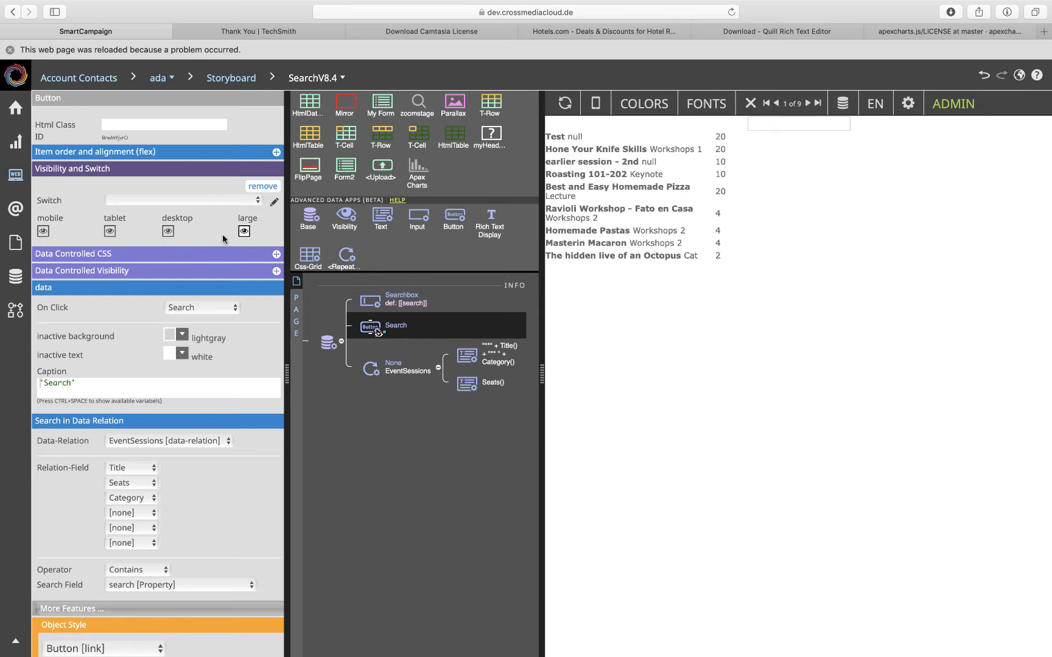
pyautogui.click(765, 123)
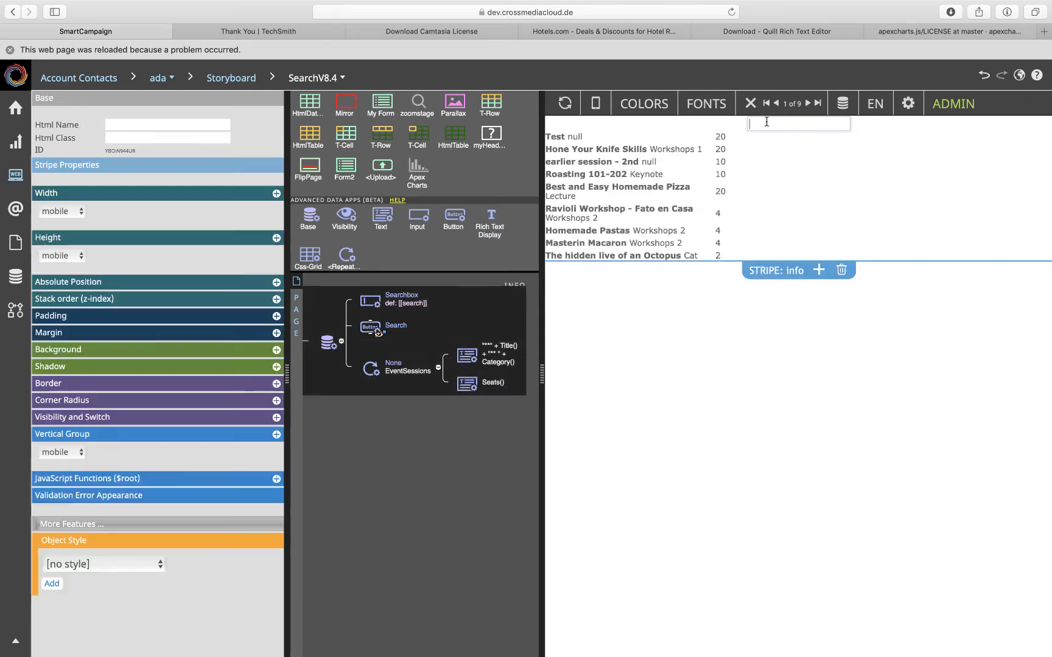
pyautogui.write('test')
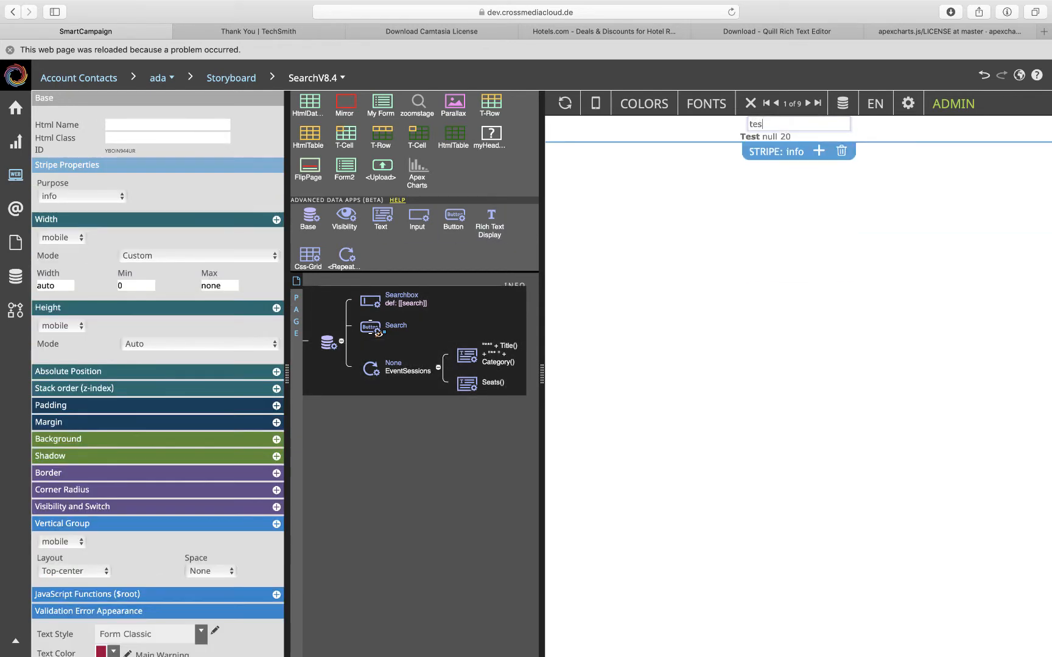
pyautogui.press('BackSpace')
pyautogui.press('BackSpace')
pyautogui.press('BackSpace')
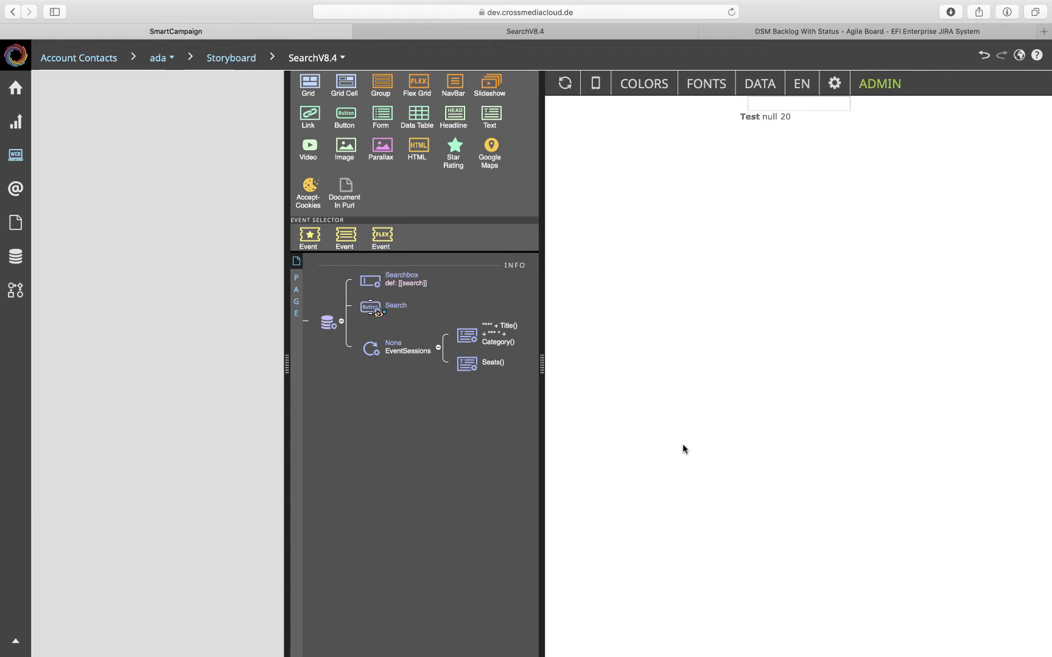
# Step: Turn on data in the page preview and add a Button below the Seats text in the repeater, placed in column 3
pyautogui.click(759, 83)
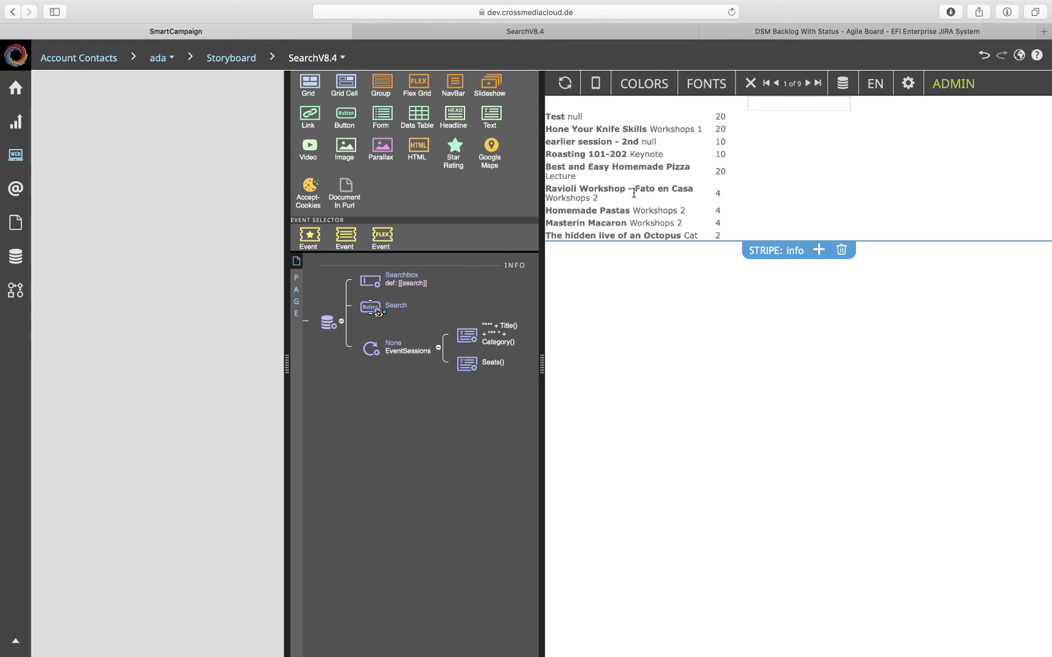
pyautogui.scroll(-10, 450, 164)
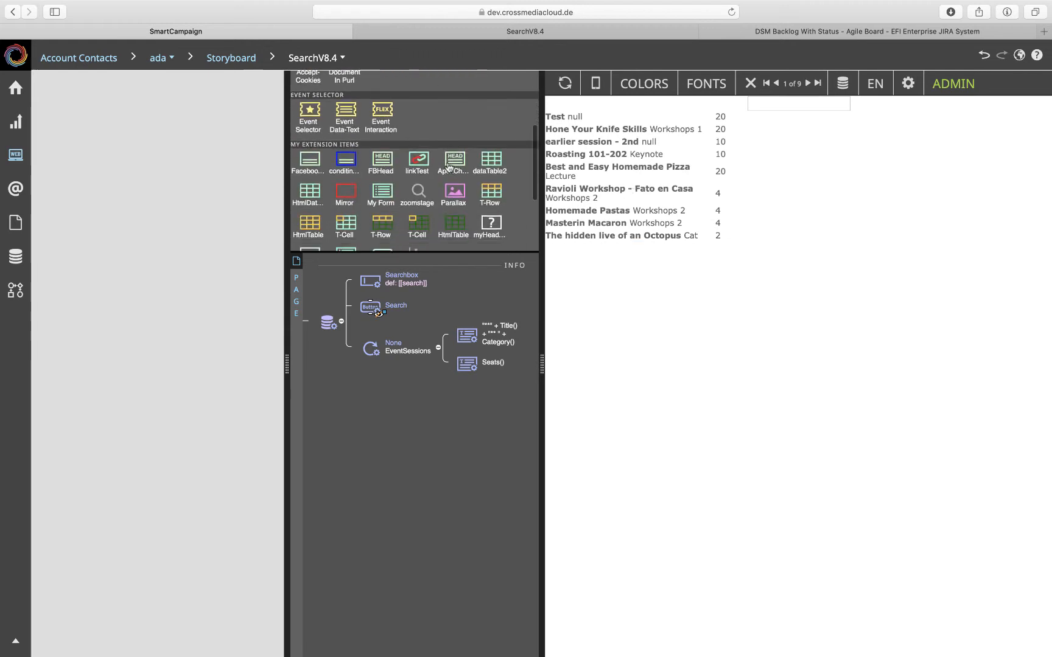
pyautogui.scroll(-2, 448, 168)
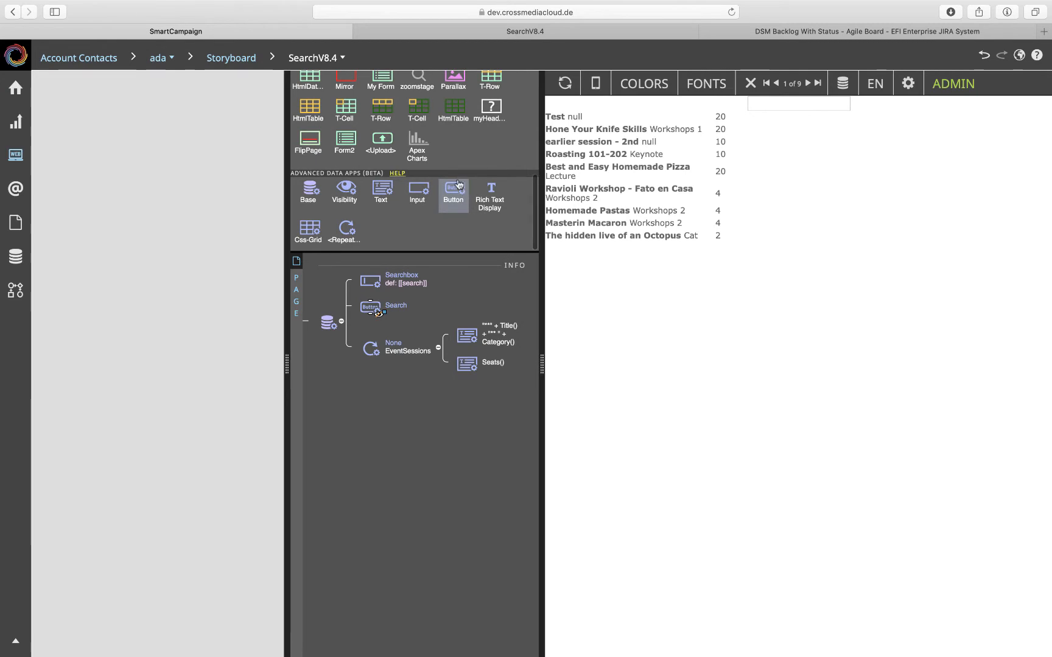
pyautogui.moveTo(454, 193); pyautogui.dragTo(464, 375)
pyautogui.click(467, 389)
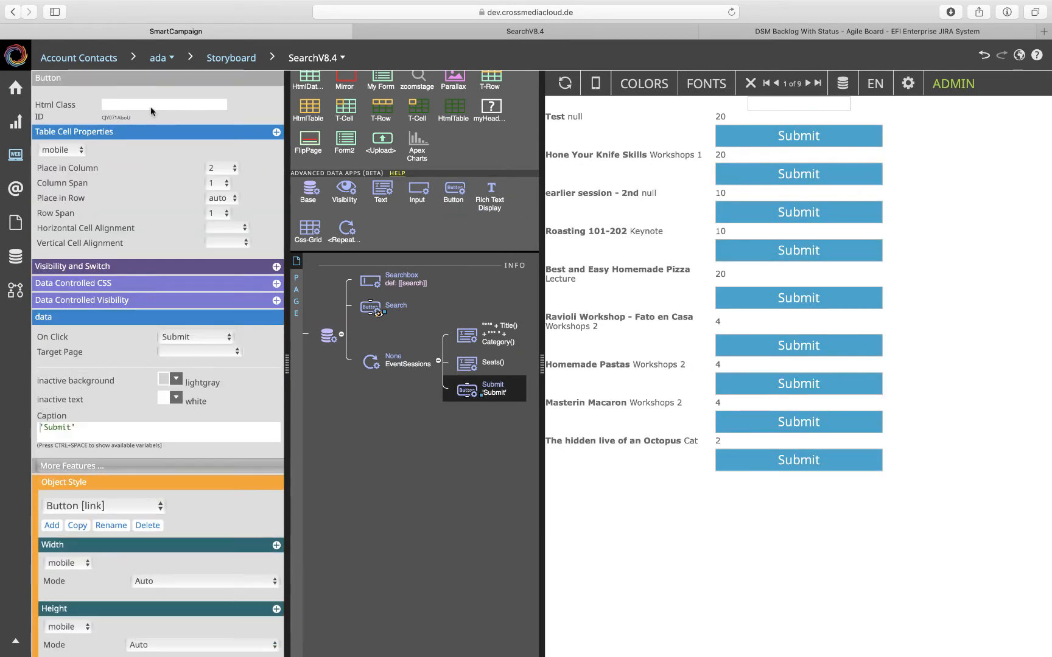
pyautogui.click(231, 172)
pyautogui.click(230, 180)
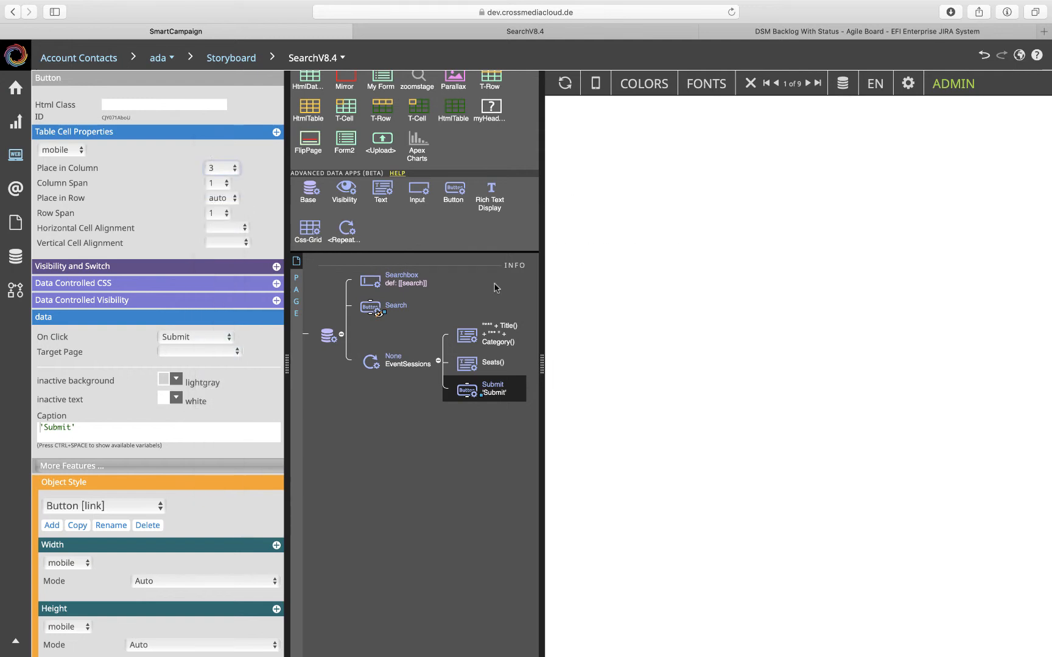
# Step: Set the repeated button's caption to 'Show' and its target page to EventDisplay, keeping Submit as the on-click action
pyautogui.doubleClick(65, 427)
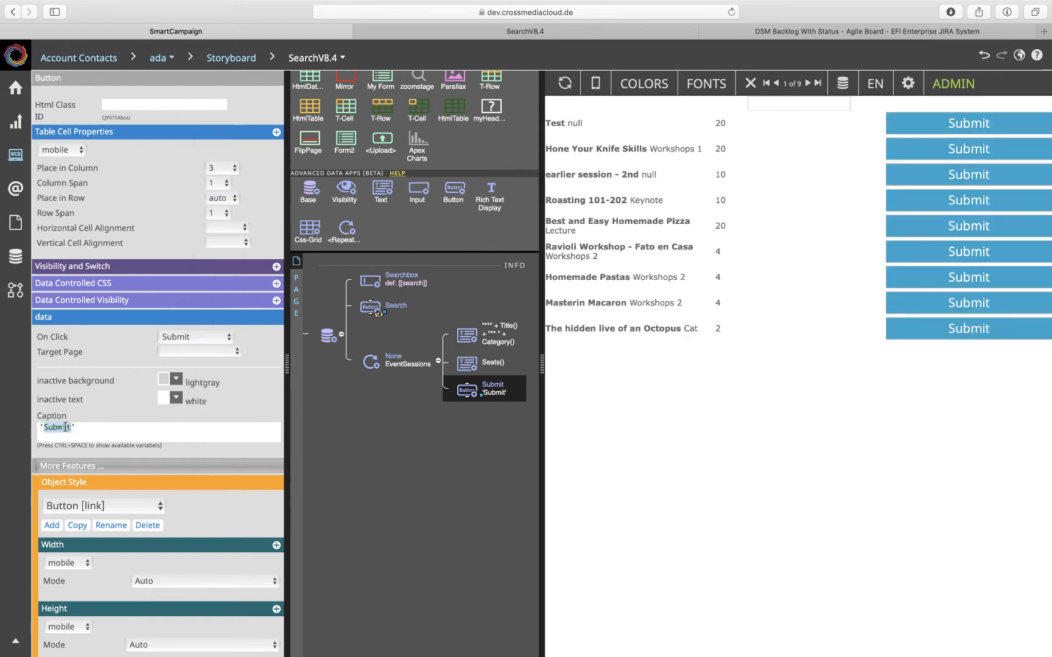
pyautogui.write('Show')
pyautogui.click(204, 338)
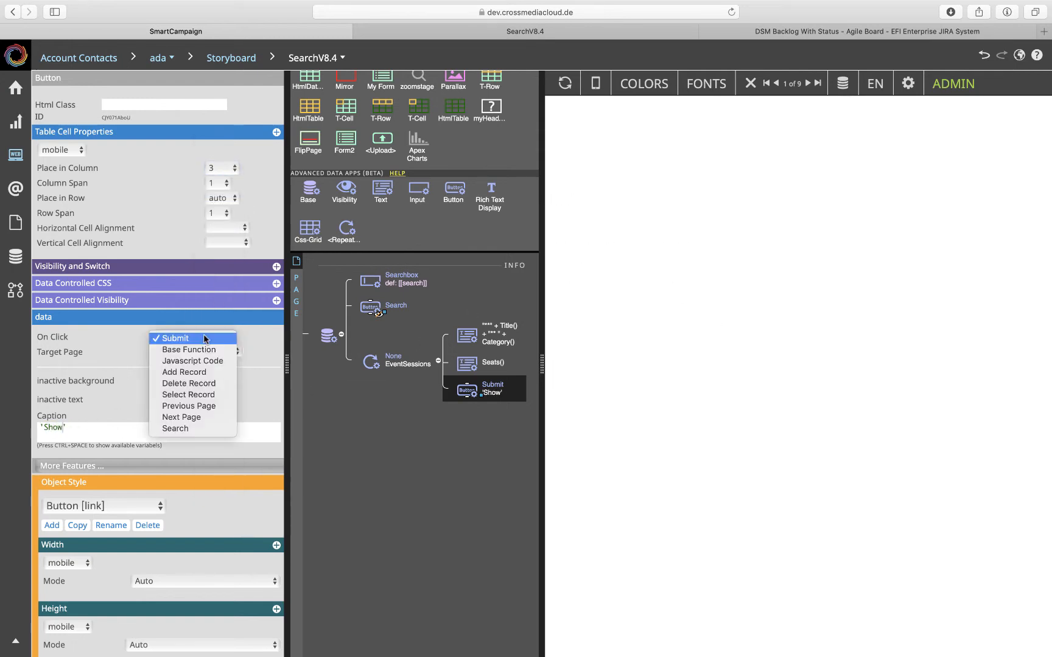
pyautogui.click(260, 341)
pyautogui.click(230, 351)
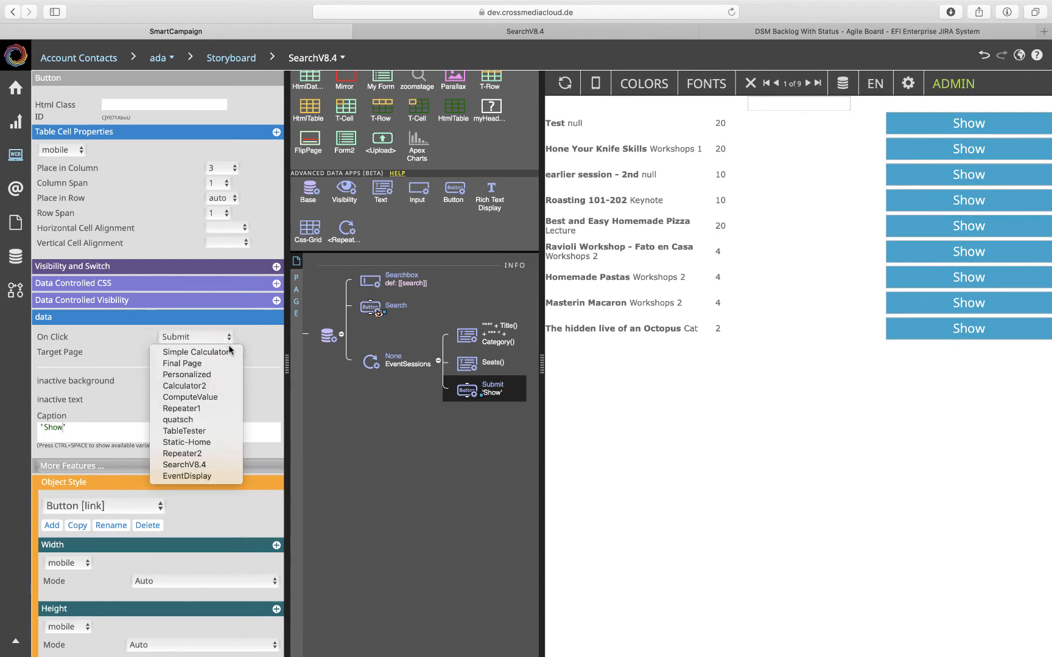
pyautogui.click(203, 475)
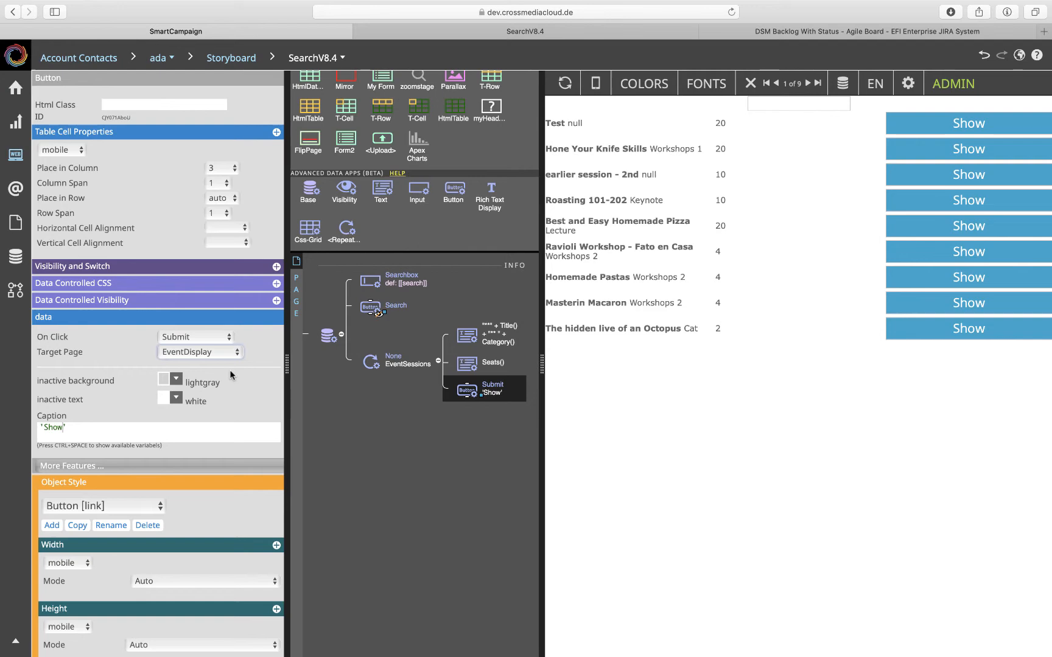
# Step: Open the EventDisplay page, turn off its data preview to examine the EventSessions placeholders, and return to the SearchV8.4 page
pyautogui.hotkey('ctrl', 'Tab')
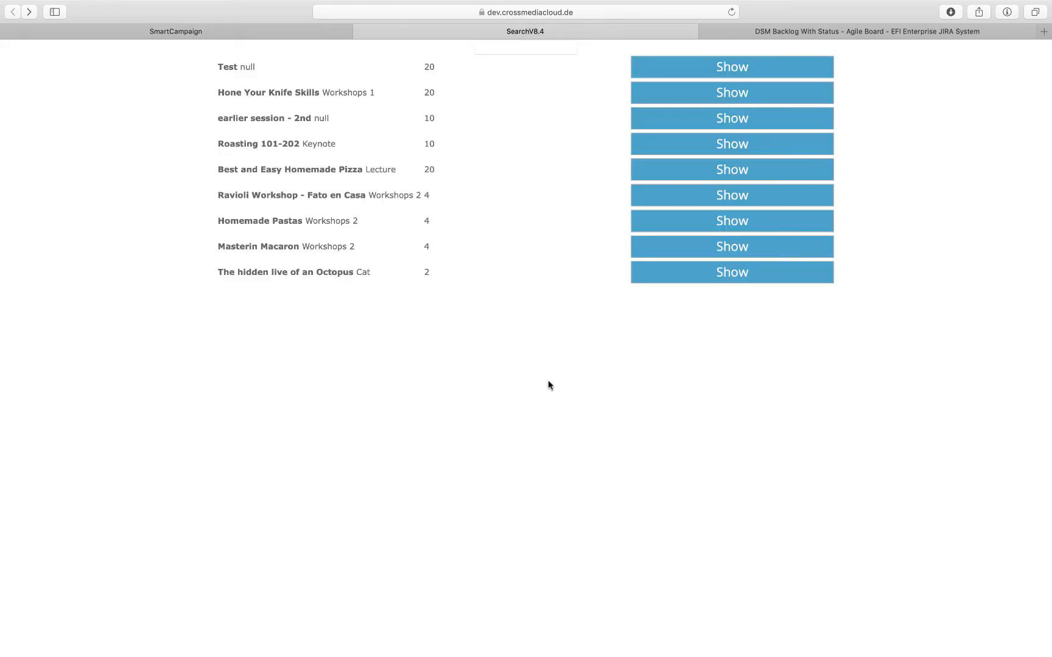
pyautogui.click(215, 34)
pyautogui.hotkey('alt', 'Tab')
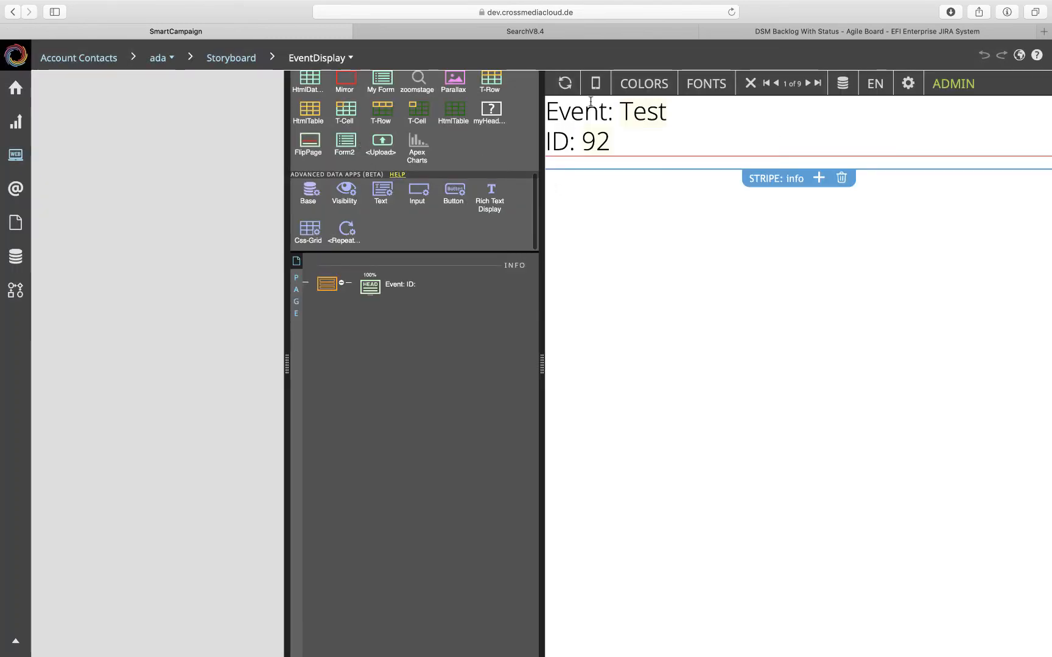
pyautogui.click(750, 84)
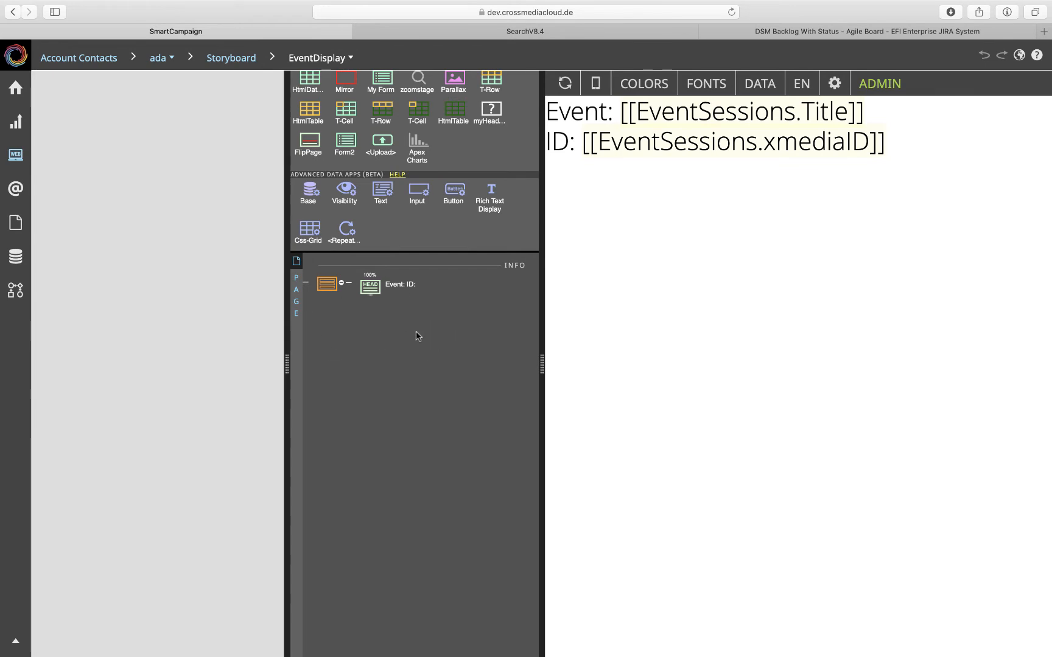
pyautogui.hotkey('ctrl', 'q')
pyautogui.press('Return')
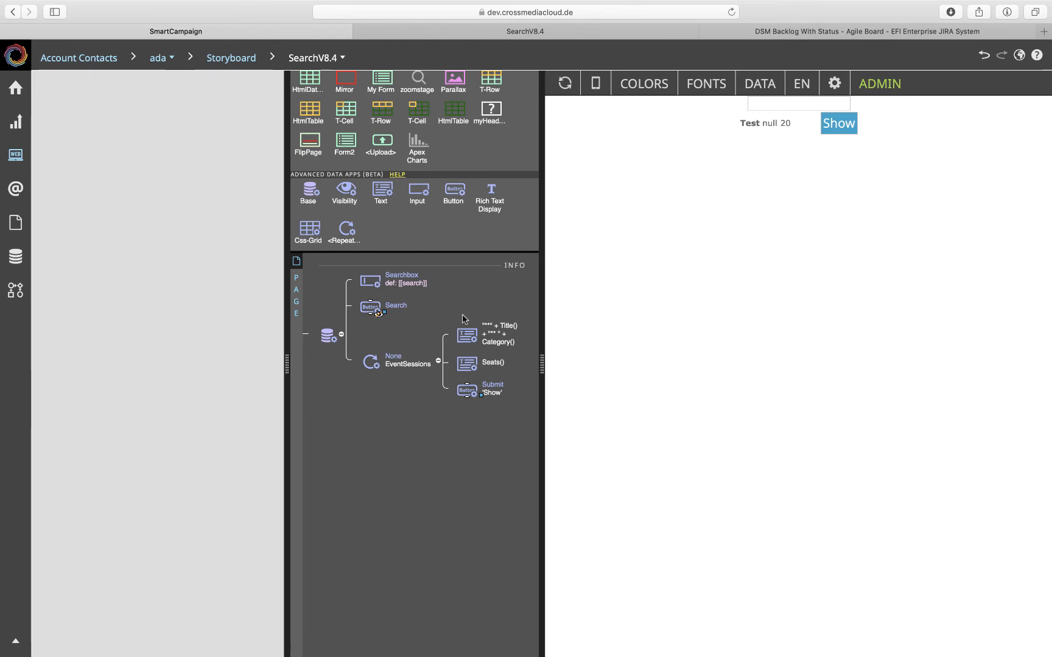
# Step: Test the Show buttons of the Roasting 101-202 and Masterin Macaron records on the live SearchV8.4 page
pyautogui.click(428, 30)
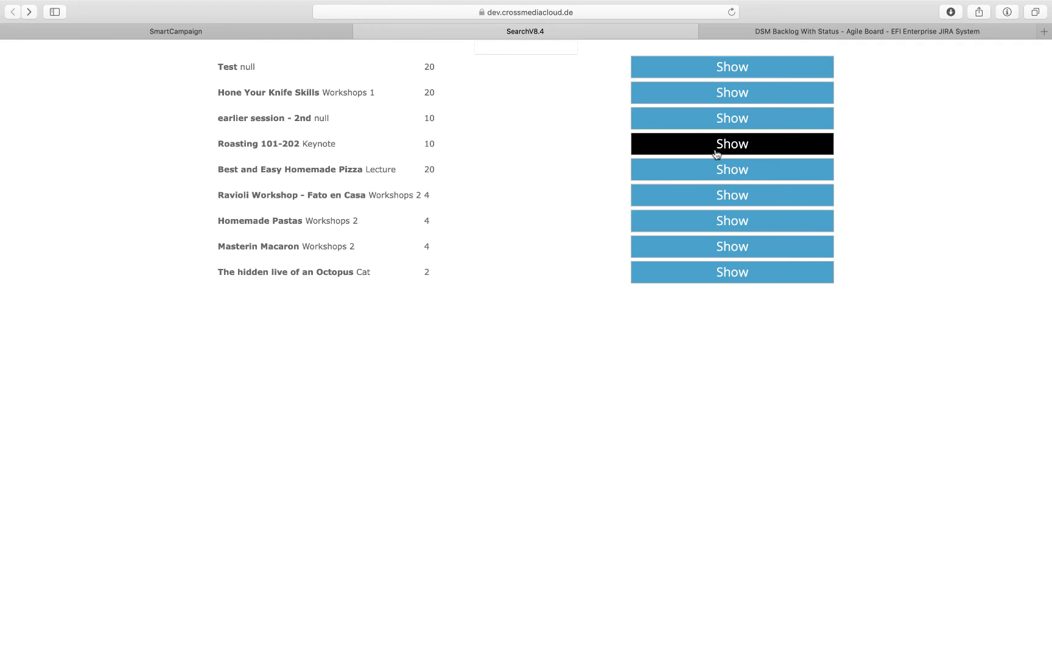
pyautogui.click(715, 154)
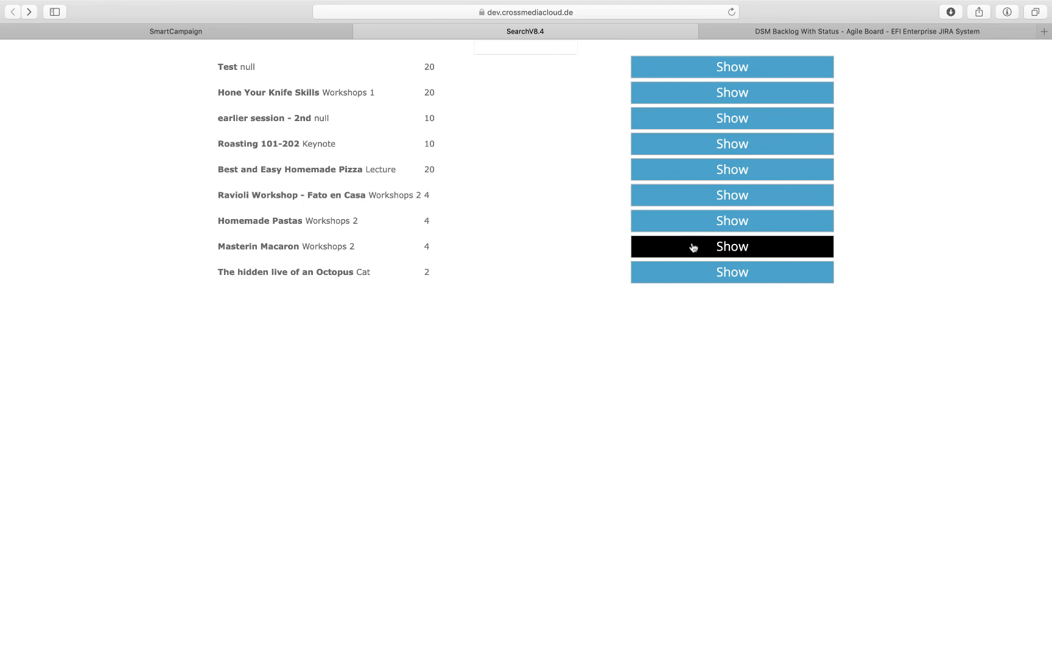
pyautogui.click(693, 247)
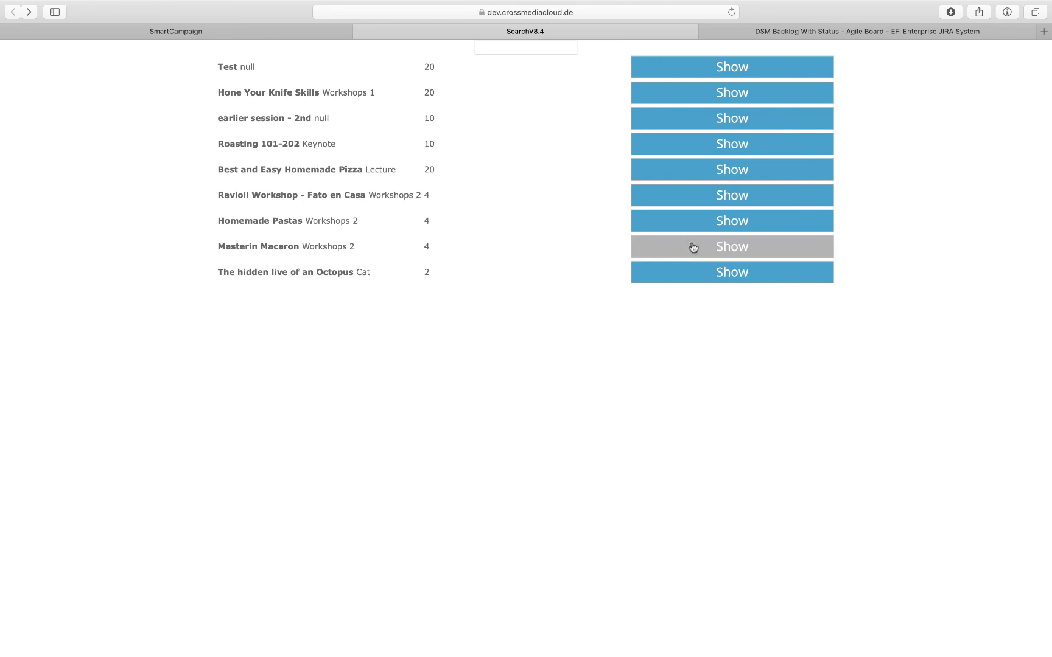